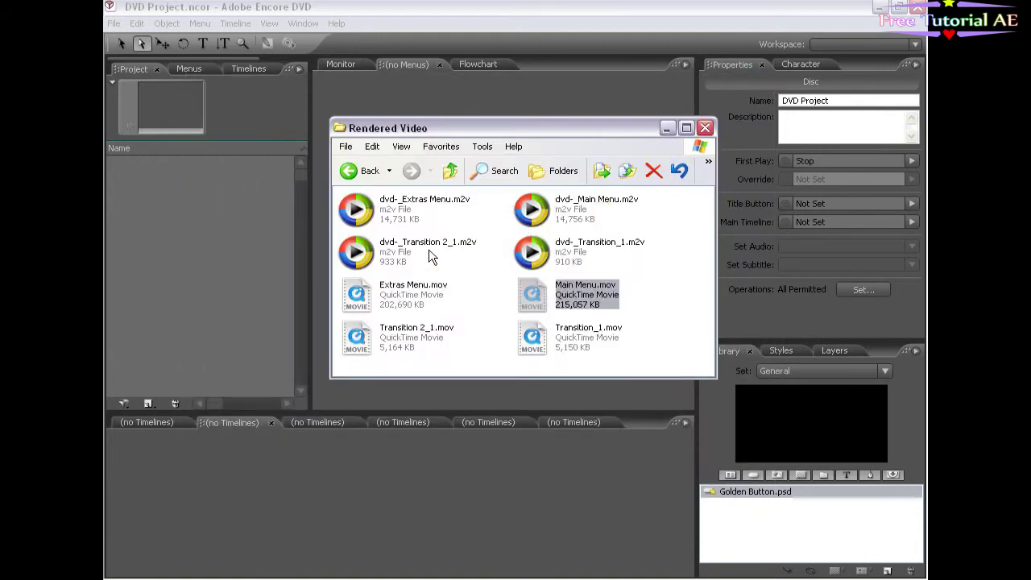
Step: Import the four dvd- .m2v files from the Rendered Video folder into the DVD project and slightly widen the project list
{"action": "left_click", "coordinate": [467, 269]}
{"action": "left_click_drag", "start_coordinate": [657, 201], "coordinate": [392, 265]}
{"action": "left_click_drag", "start_coordinate": [363, 205], "coordinate": [172, 203]}
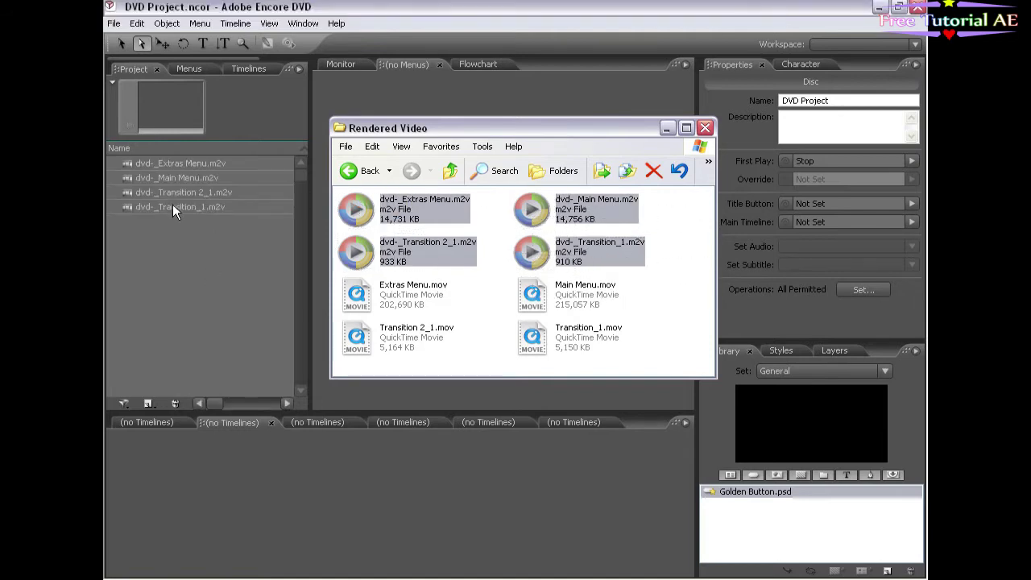
{"action": "left_click", "coordinate": [274, 88]}
{"action": "left_click_drag", "start_coordinate": [308, 107], "coordinate": [319, 106]}
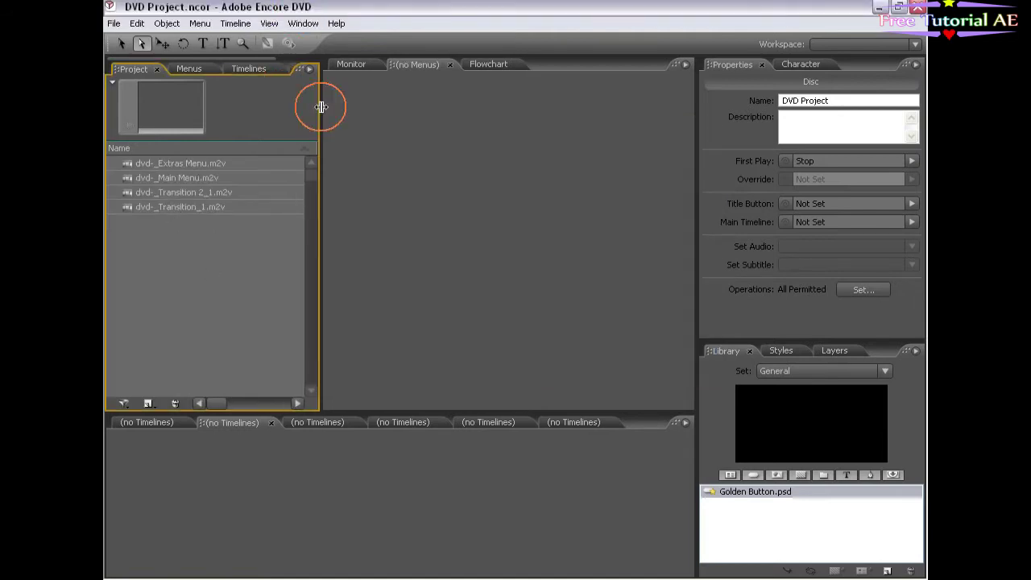
Step: Create a new project folder named Footage
{"action": "left_click", "coordinate": [148, 403]}
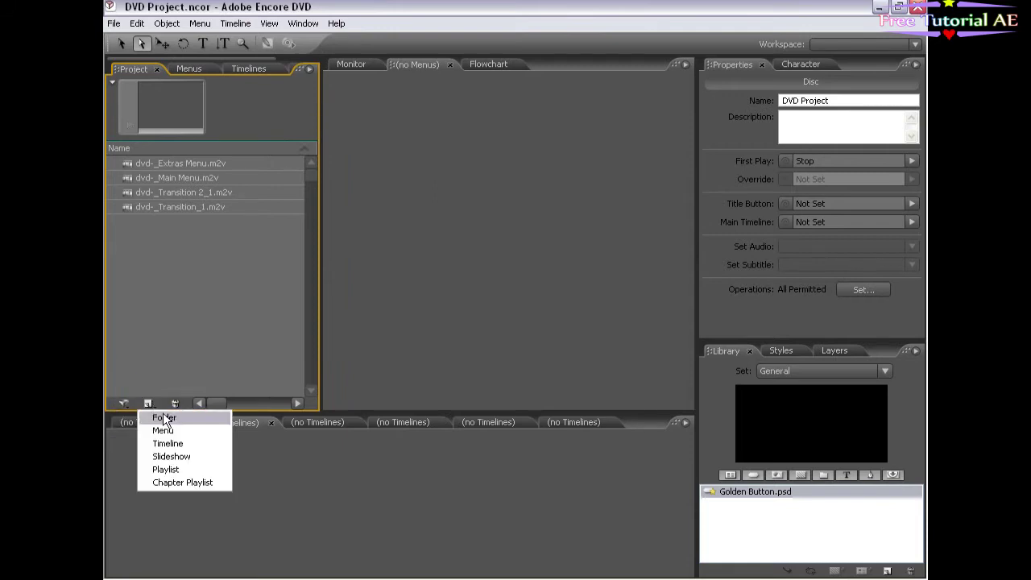
{"action": "left_click", "coordinate": [174, 417]}
{"action": "type", "text": "Footage"}
{"action": "key", "text": "Return"}
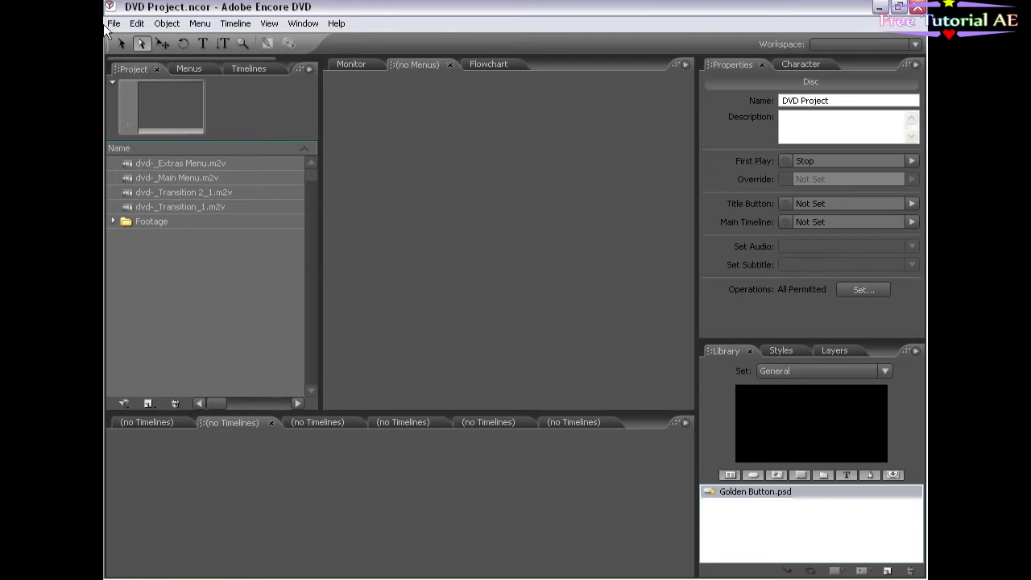
Step: Move all four imported .m2v clips into the Footage folder and expand it
{"action": "left_click", "coordinate": [188, 162]}
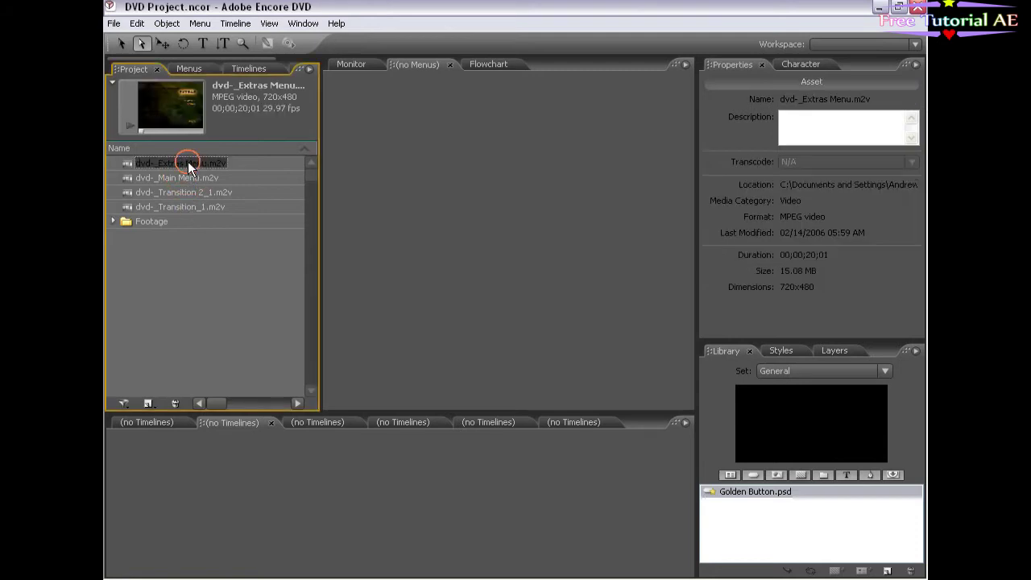
{"action": "left_click", "coordinate": [188, 207], "text": "shift"}
{"action": "left_click_drag", "start_coordinate": [188, 207], "coordinate": [158, 220]}
{"action": "left_click", "coordinate": [113, 162]}
Step: Examine the thumbnails and details of the menu and transition clips in the Footage folder
{"action": "left_click", "coordinate": [206, 179]}
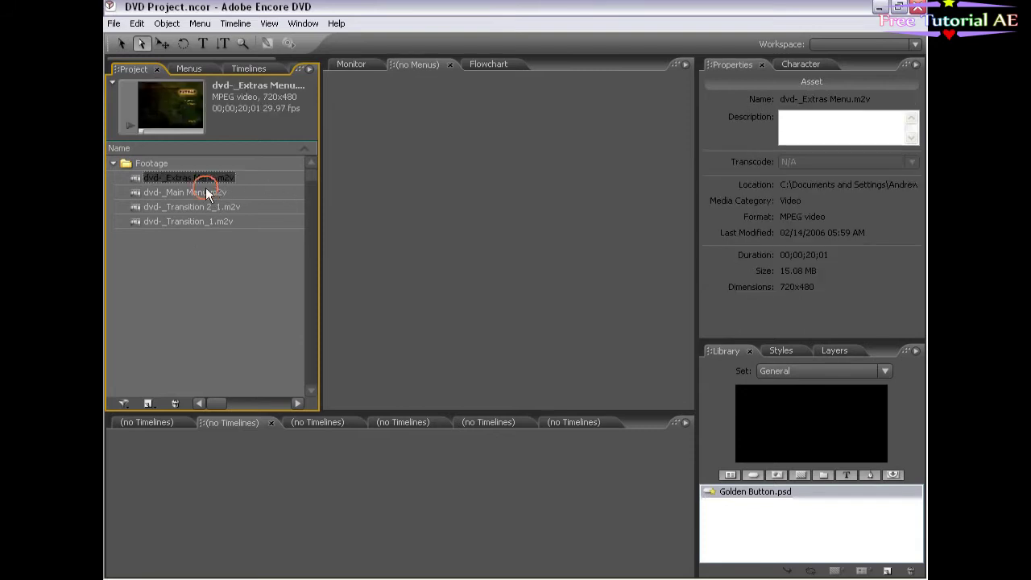
{"action": "left_click", "coordinate": [201, 193]}
{"action": "left_click", "coordinate": [191, 208]}
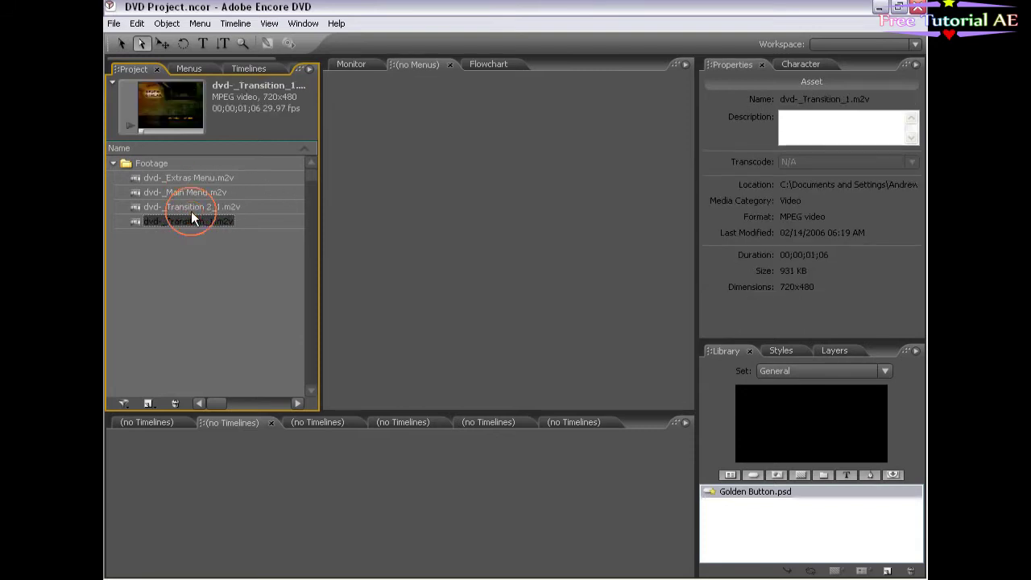
{"action": "left_click", "coordinate": [191, 223]}
{"action": "left_click", "coordinate": [181, 193]}
{"action": "left_click", "coordinate": [186, 177]}
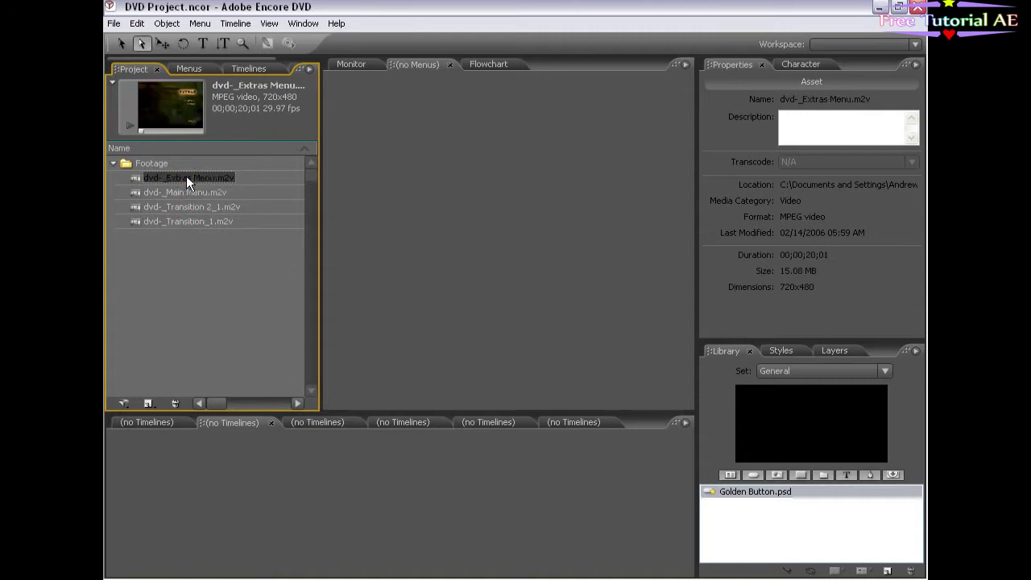
{"action": "left_click", "coordinate": [199, 208]}
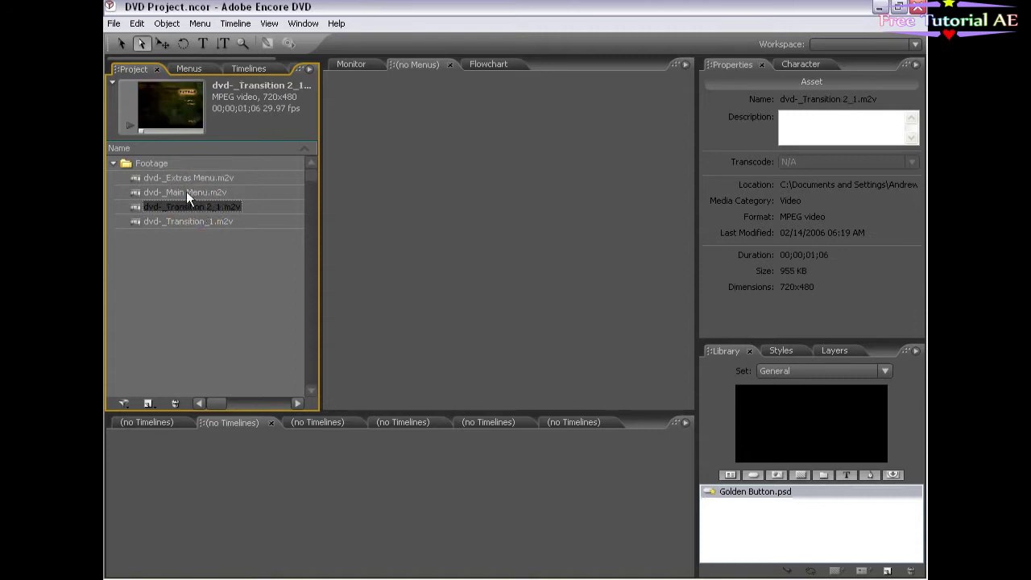
{"action": "left_click", "coordinate": [193, 179]}
{"action": "left_click", "coordinate": [200, 191]}
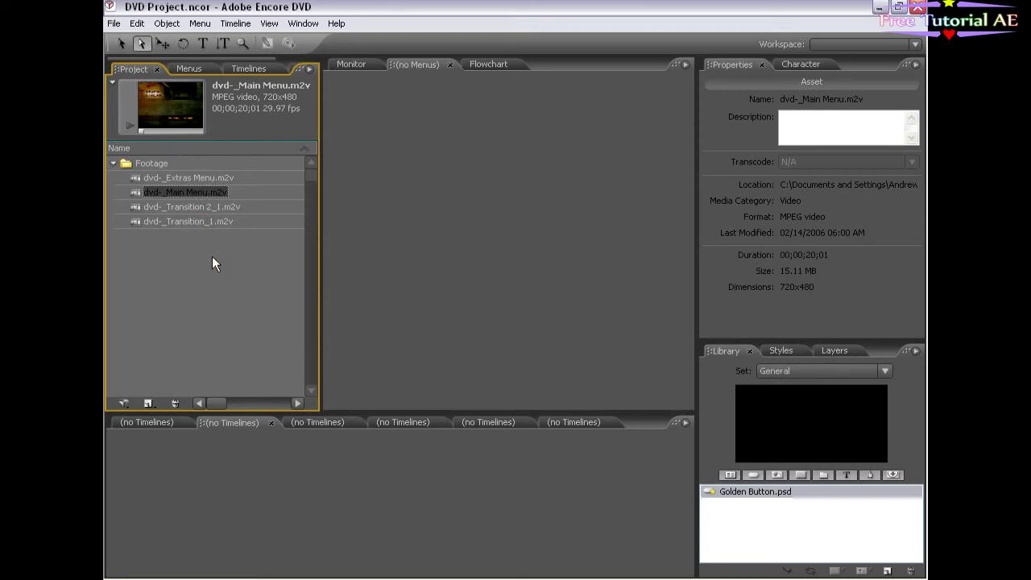
Step: Create a new menu outside the Footage folder and name it Main Menu
{"action": "left_click", "coordinate": [246, 288]}
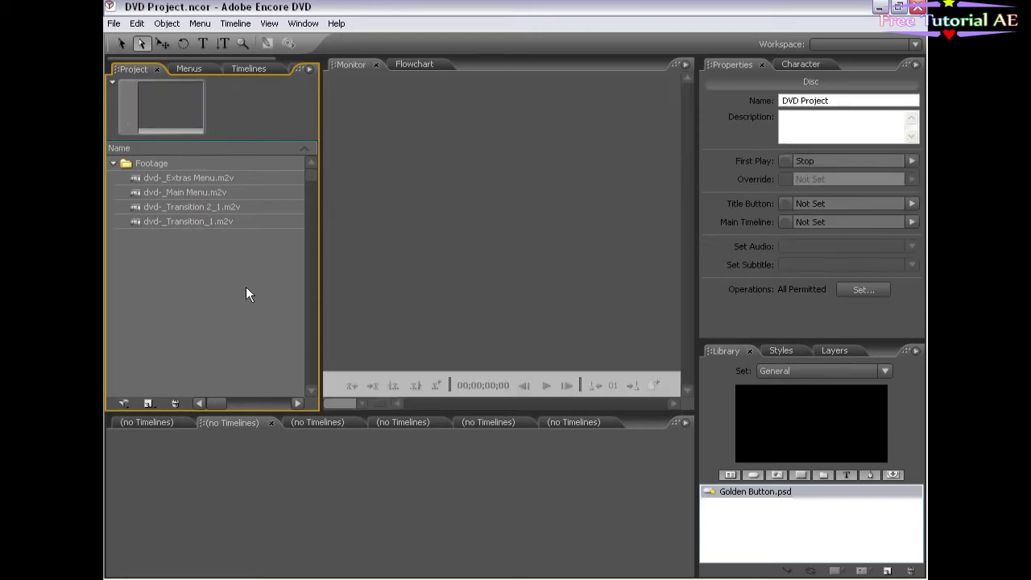
{"action": "left_click", "coordinate": [199, 24]}
{"action": "left_click", "coordinate": [205, 37]}
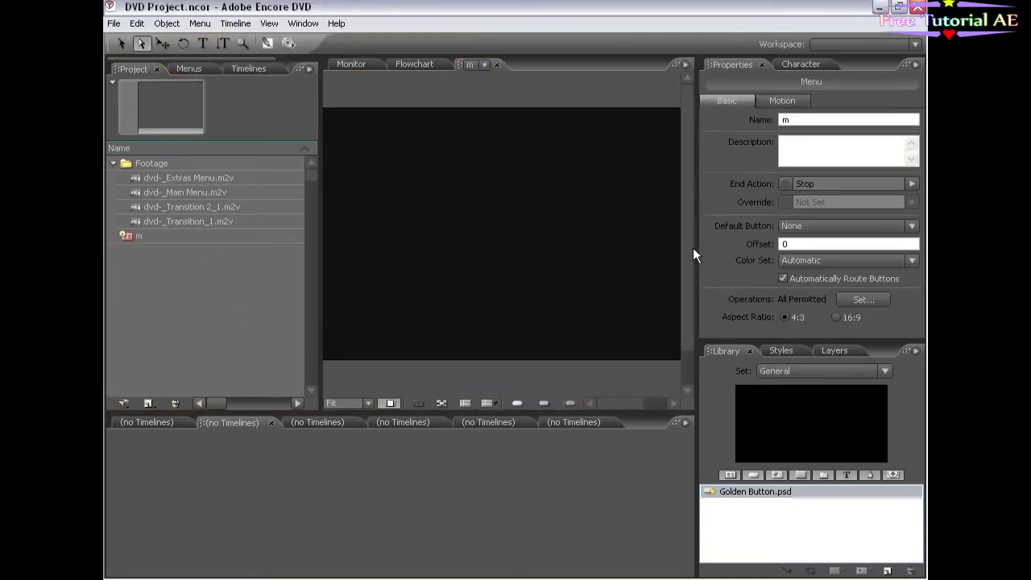
{"action": "left_click", "coordinate": [749, 119]}
{"action": "type", "text": "Main Menu"}
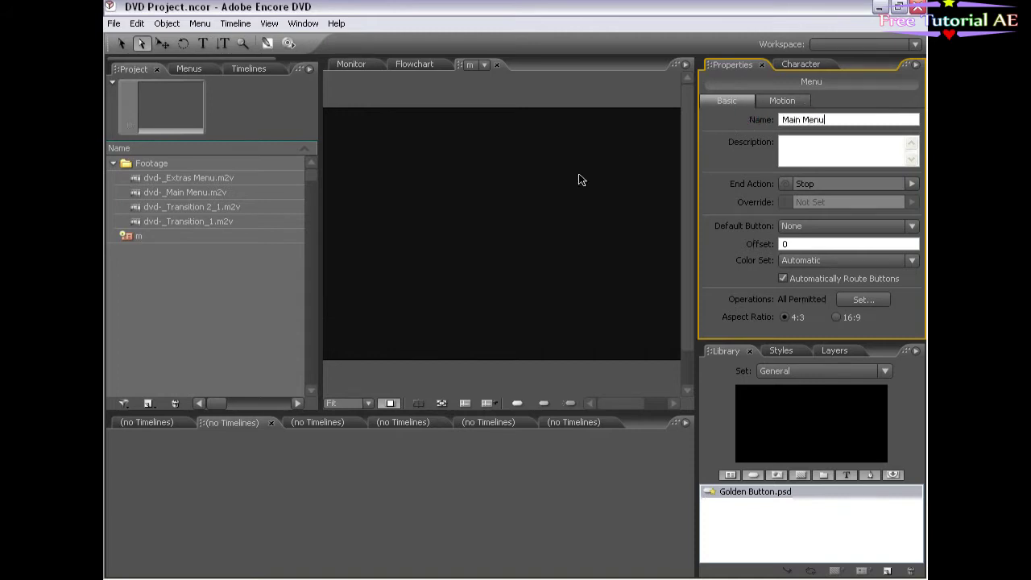
Step: Place the dvd-_Main Menu.m2v clip as the video background of the Main Menu
{"action": "left_click", "coordinate": [369, 401]}
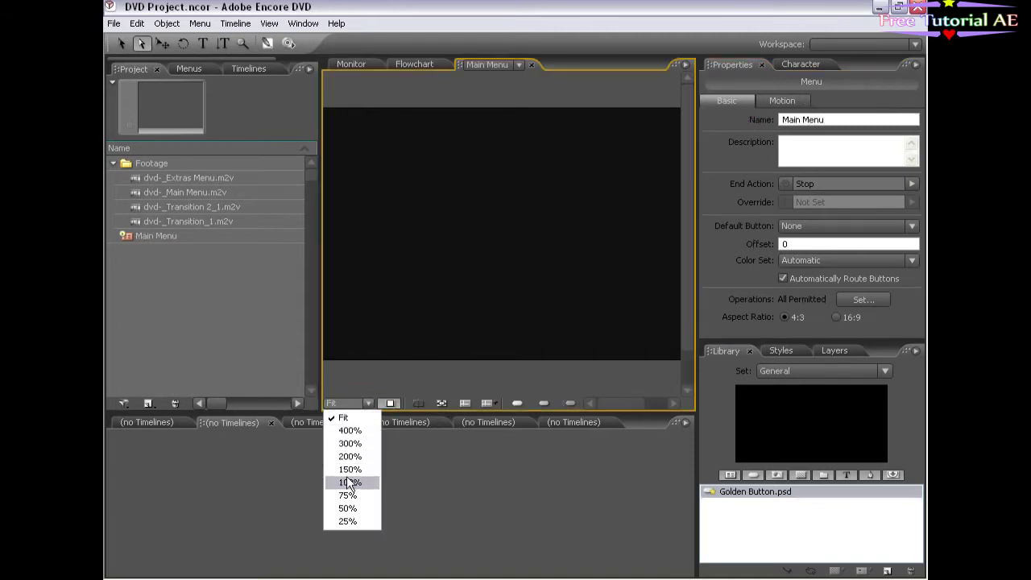
{"action": "left_click", "coordinate": [346, 509]}
{"action": "left_click", "coordinate": [258, 338]}
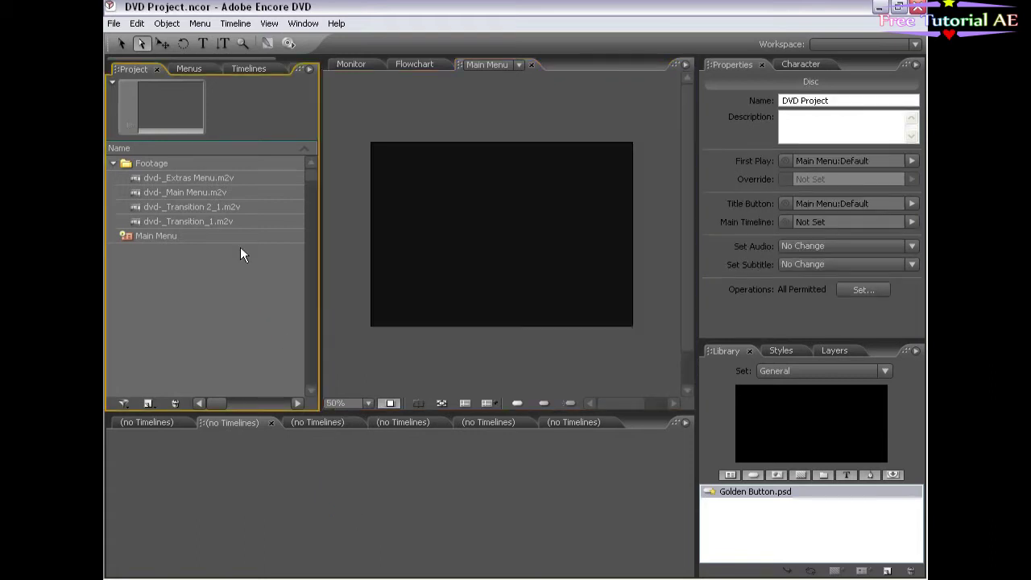
{"action": "left_click", "coordinate": [195, 194]}
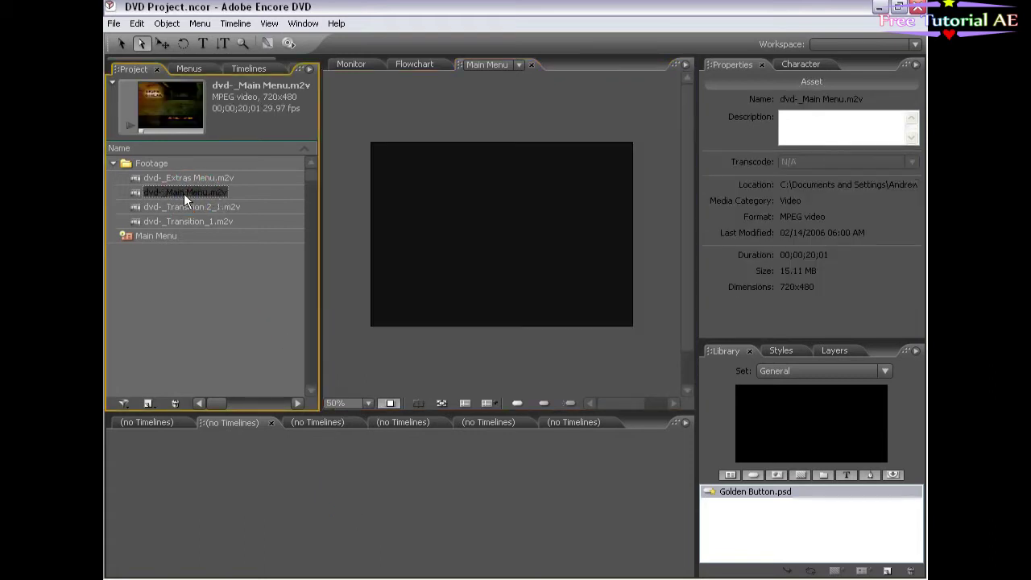
{"action": "left_click_drag", "start_coordinate": [199, 193], "coordinate": [489, 221]}
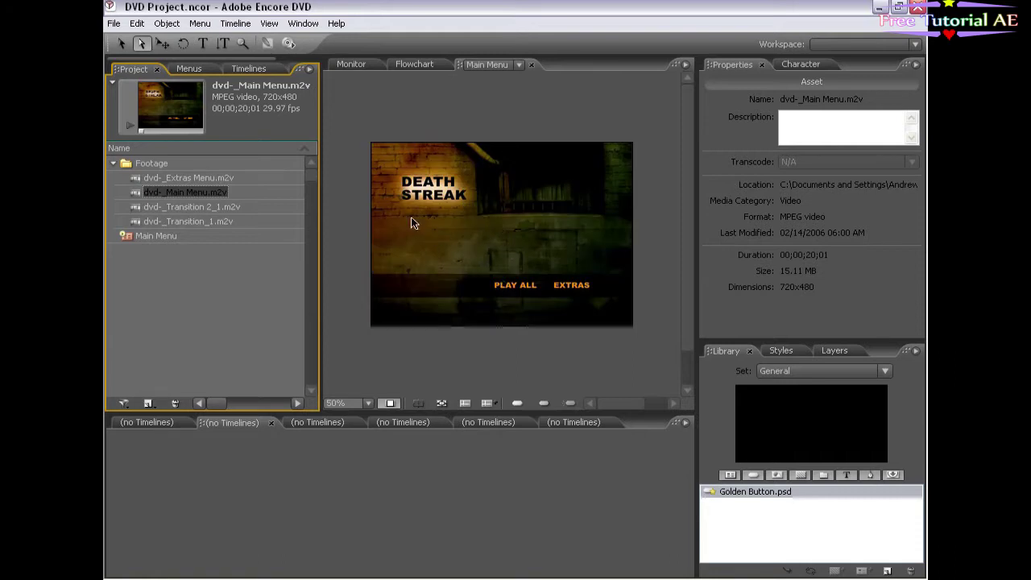
Step: Create a second menu with the dvd-_Extras Menu.m2v clip as its video background
{"action": "left_click", "coordinate": [201, 25]}
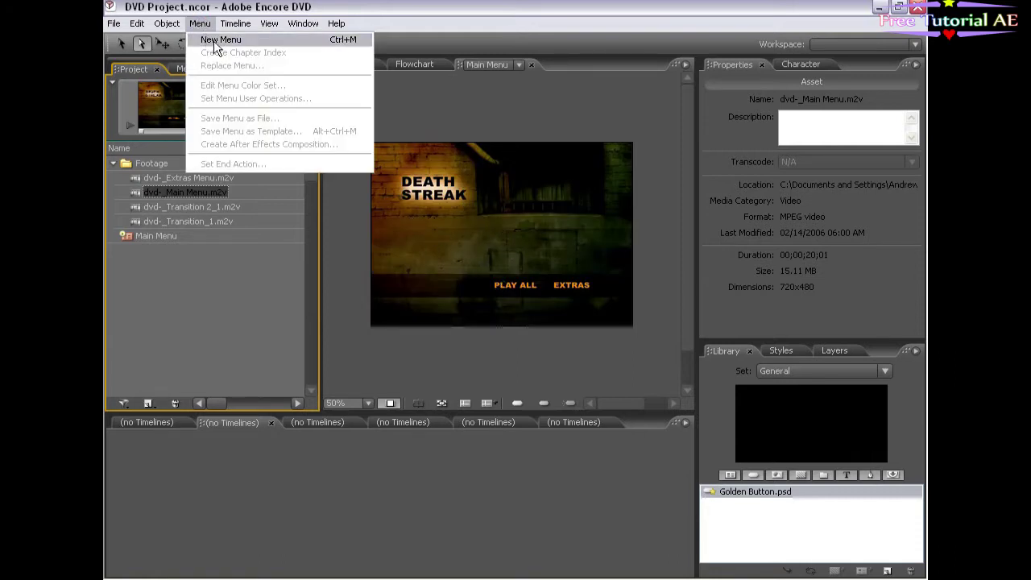
{"action": "left_click", "coordinate": [249, 39]}
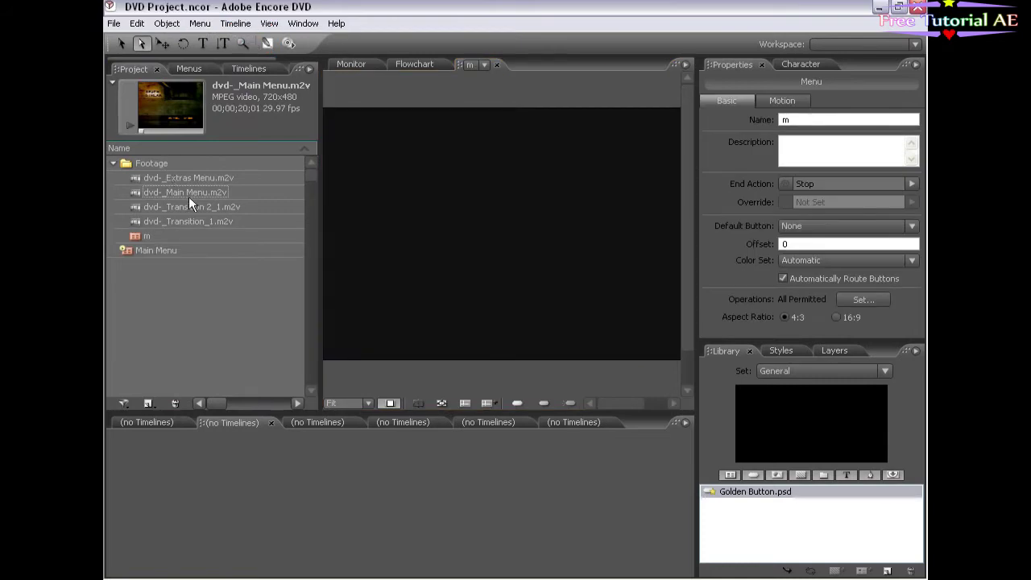
{"action": "left_click_drag", "start_coordinate": [191, 178], "coordinate": [443, 211]}
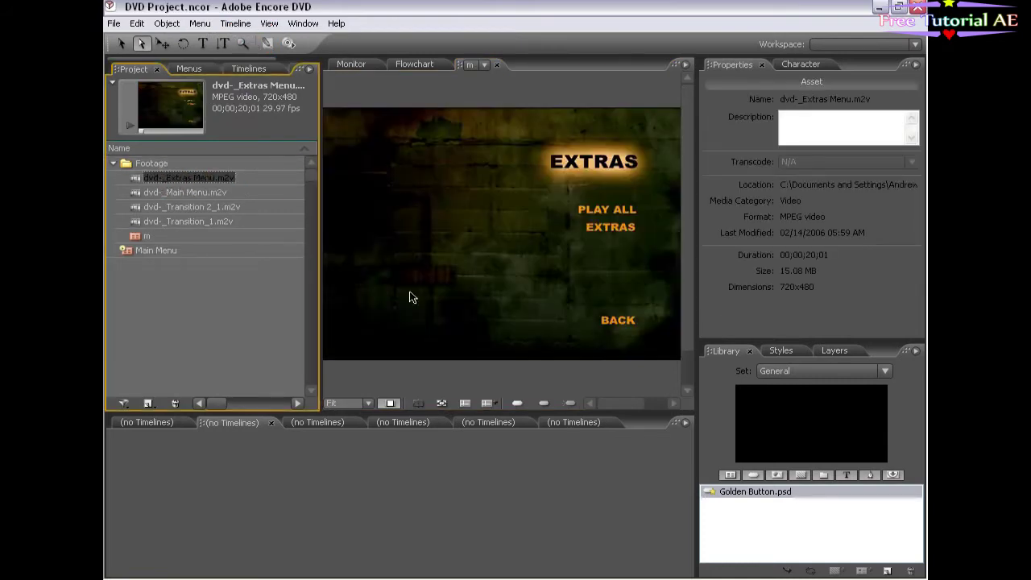
{"action": "left_click", "coordinate": [367, 402]}
{"action": "left_click", "coordinate": [349, 507]}
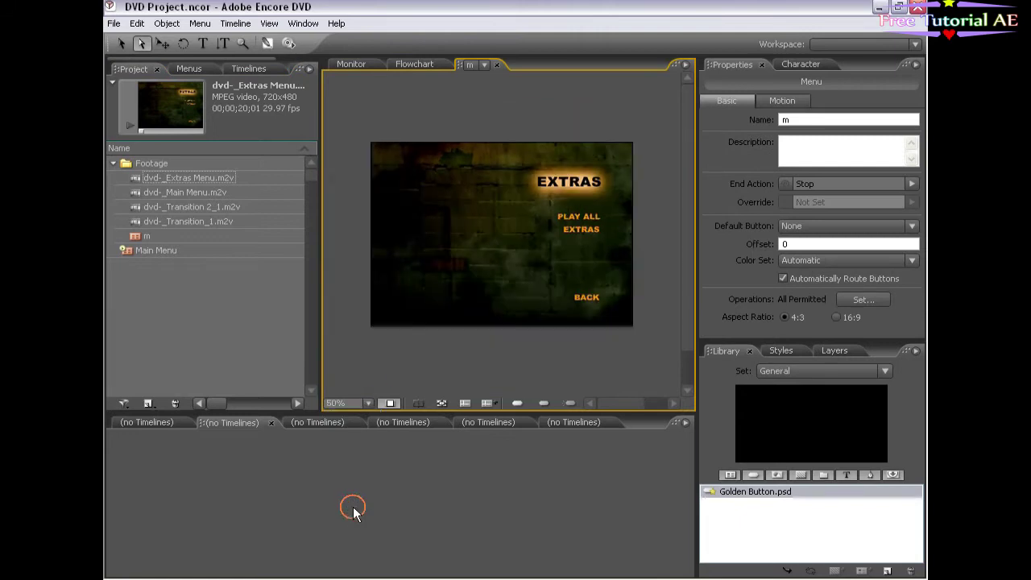
Step: Compare the second menu with the Main Menu, and rename the second menu as Extras Menu
{"action": "left_click", "coordinate": [484, 64]}
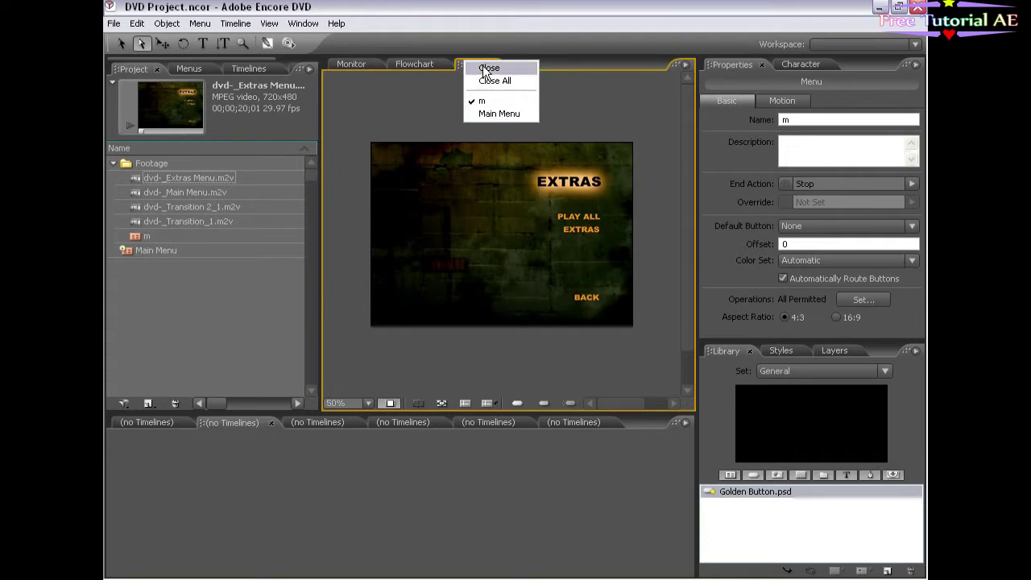
{"action": "left_click", "coordinate": [484, 116]}
{"action": "left_click", "coordinate": [509, 63]}
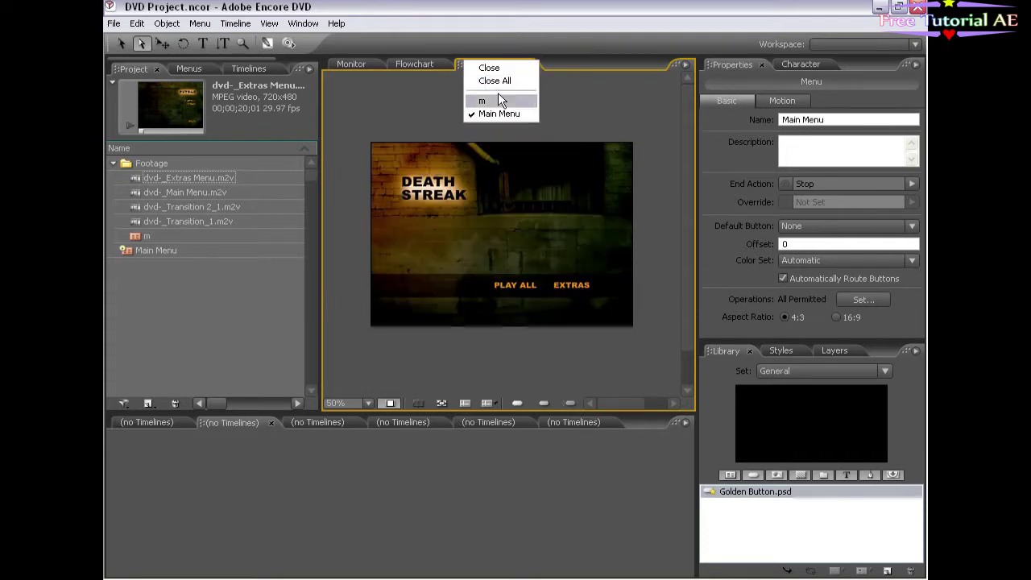
{"action": "left_click", "coordinate": [499, 100]}
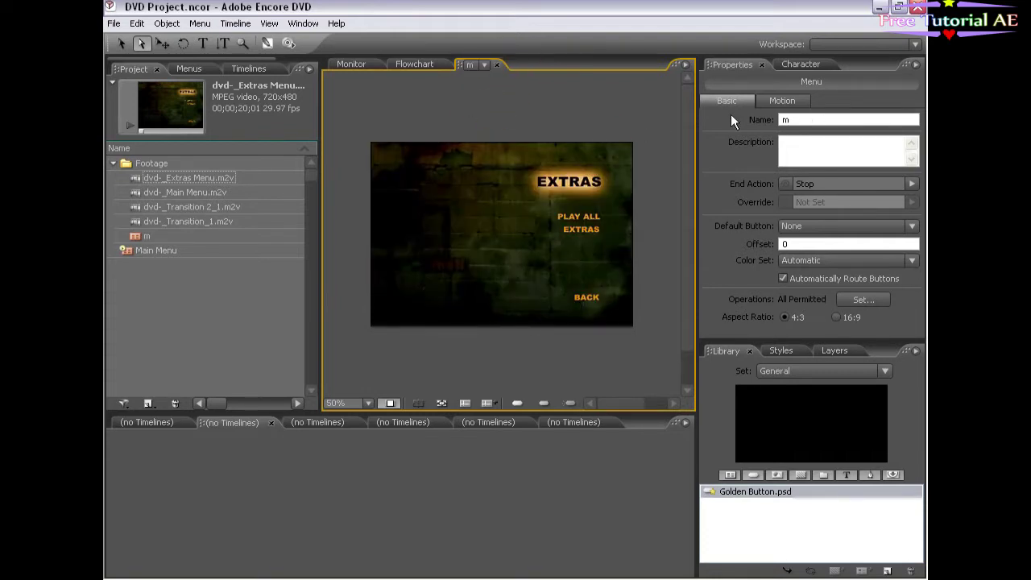
{"action": "left_click", "coordinate": [799, 120]}
{"action": "type", "text": "Extras Menu"}
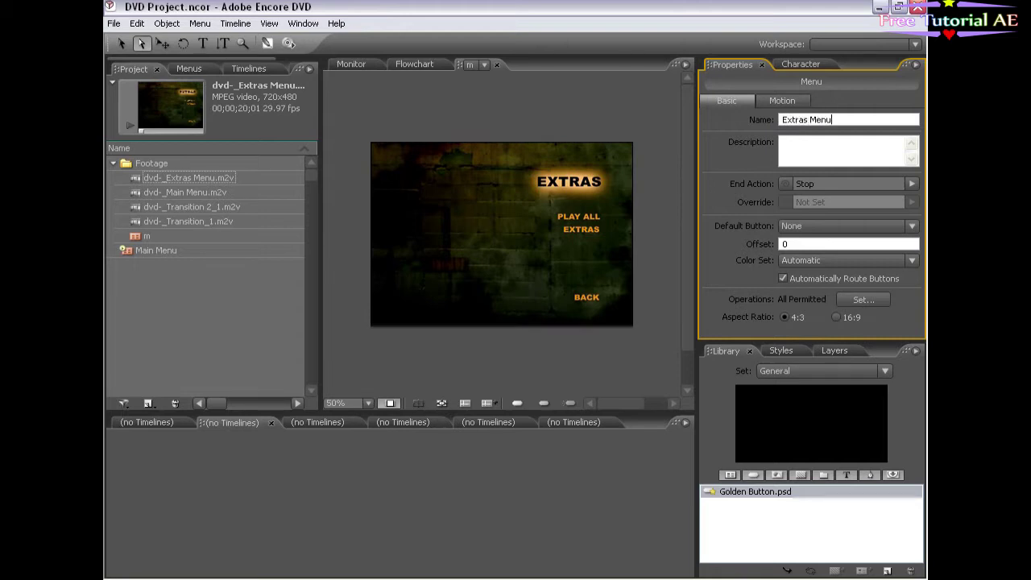
{"action": "left_click", "coordinate": [464, 128]}
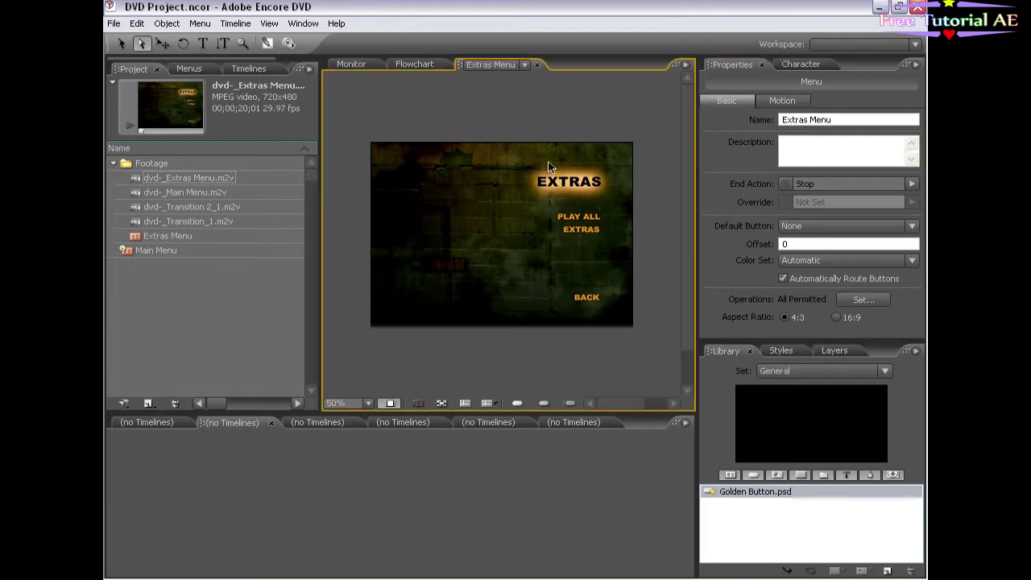
Step: Compare the thumbnails and details of the dvd-_Transition 2_1.m2v and dvd-_Transition_1.m2v clips
{"action": "left_click", "coordinate": [214, 206]}
{"action": "left_click", "coordinate": [201, 221]}
{"action": "left_click", "coordinate": [204, 206]}
{"action": "left_click", "coordinate": [206, 221]}
{"action": "left_click", "coordinate": [206, 207]}
{"action": "left_click", "coordinate": [207, 220]}
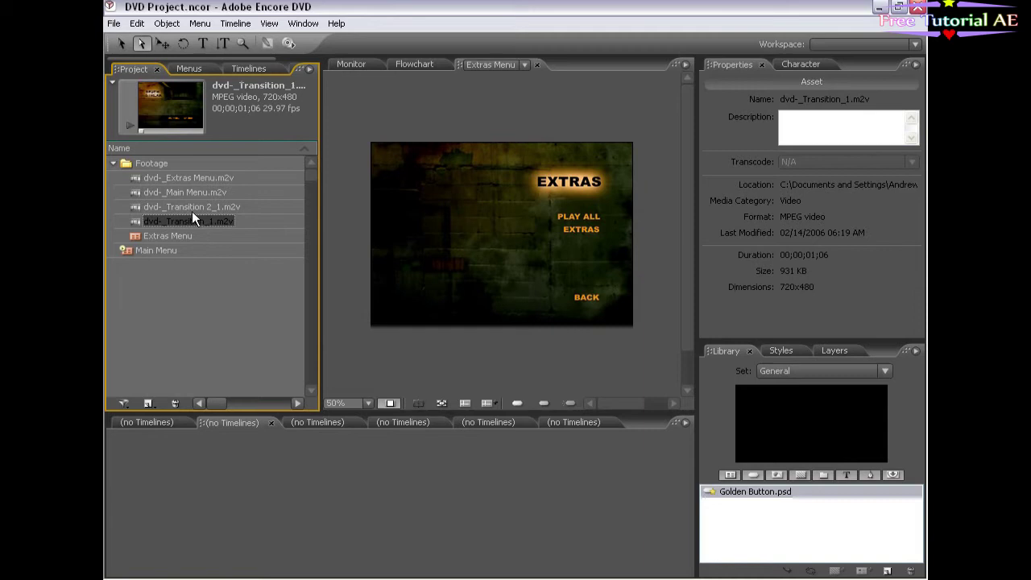
{"action": "left_click", "coordinate": [196, 222]}
{"action": "left_click", "coordinate": [217, 277]}
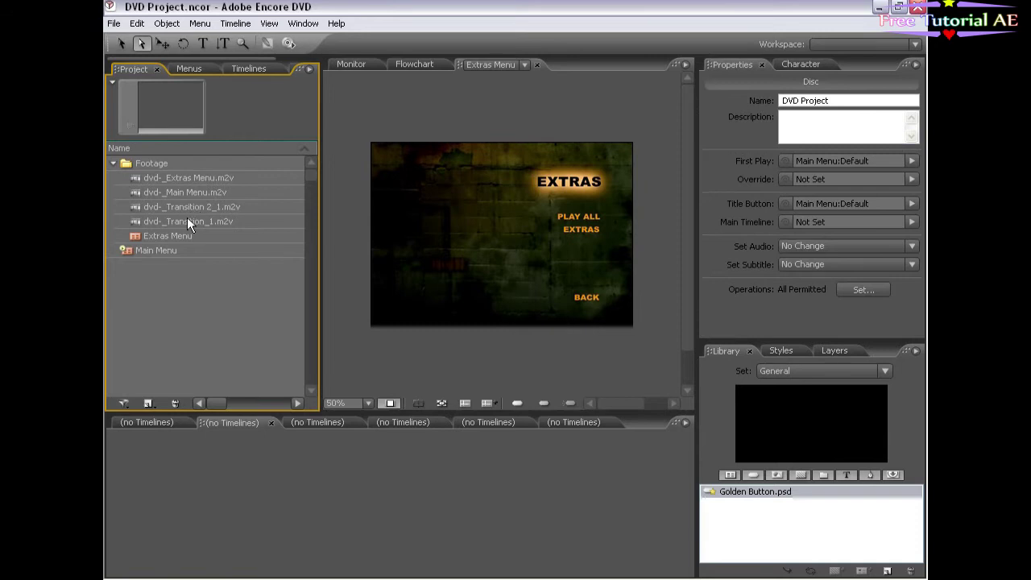
Step: Switch the menu viewer from the Extras Menu to the Main Menu
{"action": "left_click", "coordinate": [436, 364]}
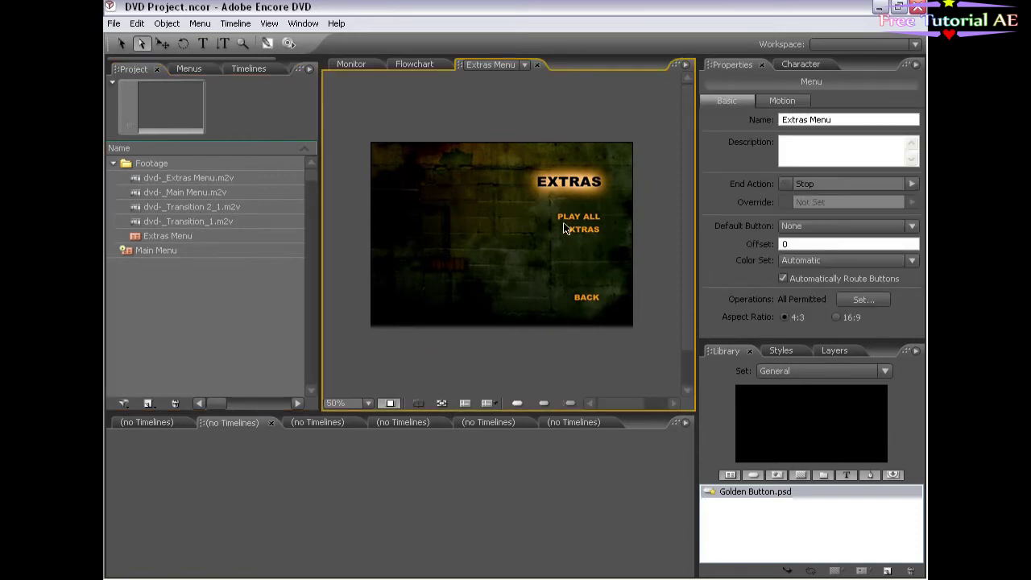
{"action": "left_click", "coordinate": [524, 64]}
{"action": "left_click", "coordinate": [498, 113]}
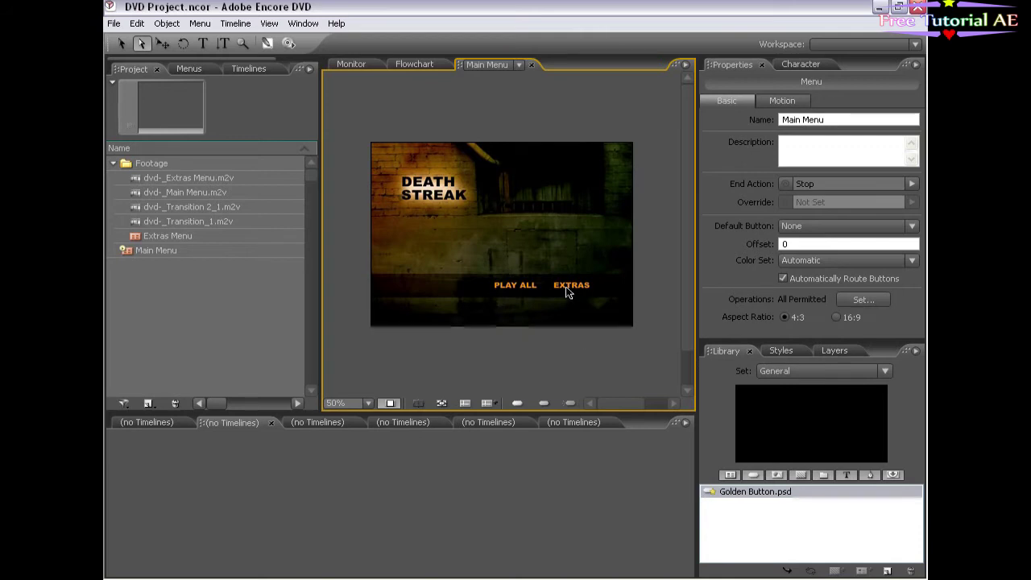
{"action": "left_click", "coordinate": [508, 66]}
{"action": "left_click", "coordinate": [509, 116]}
Step: Create a new timeline from the dvd-_Transition_1.m2v clip and scrub through it to 00;00;01;04
{"action": "left_click", "coordinate": [200, 330]}
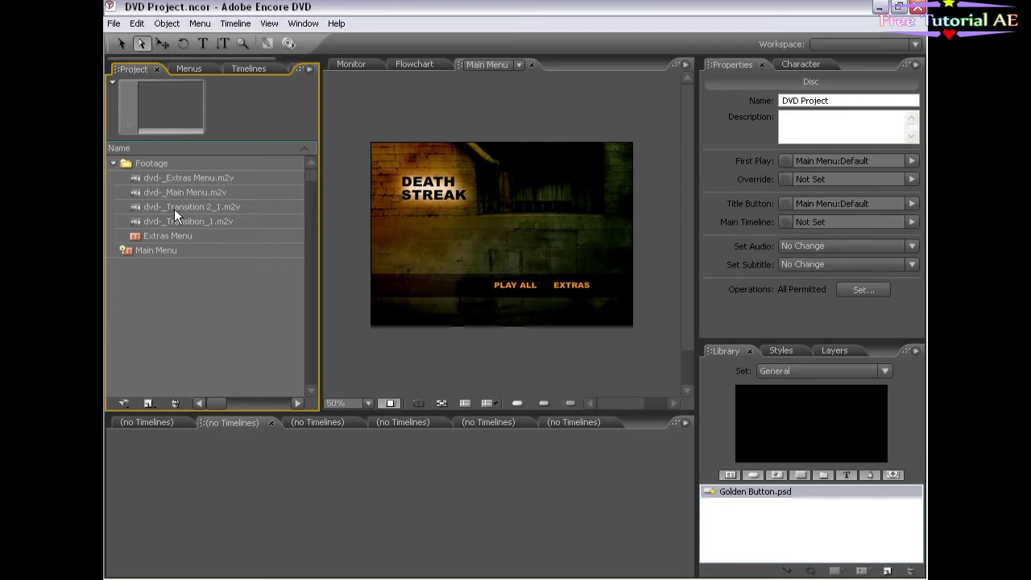
{"action": "left_click", "coordinate": [184, 221]}
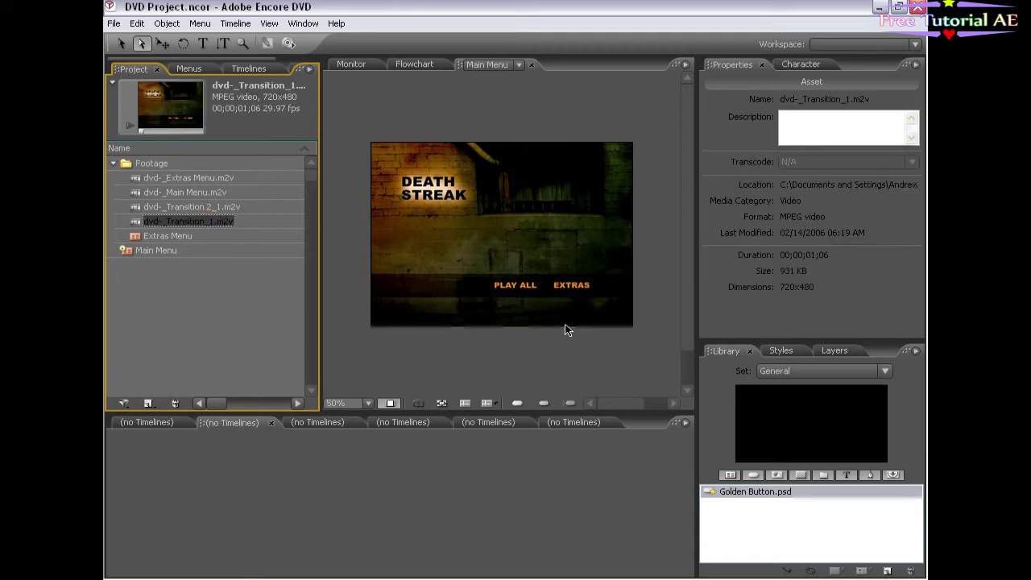
{"action": "left_click", "coordinate": [235, 24]}
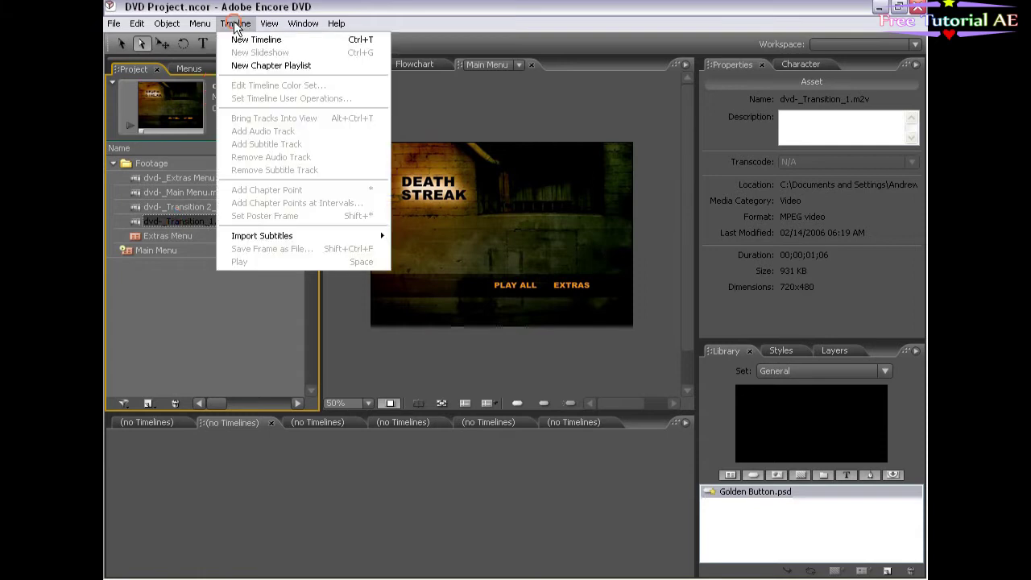
{"action": "left_click", "coordinate": [241, 40]}
{"action": "left_click", "coordinate": [310, 453]}
{"action": "left_click_drag", "start_coordinate": [312, 451], "coordinate": [471, 451]}
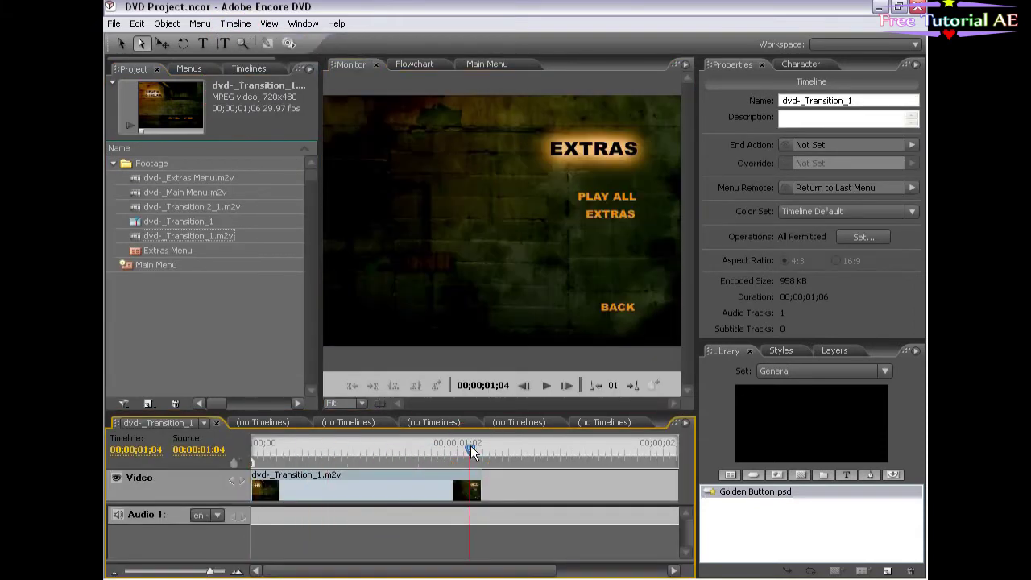
Step: Set the end action of the dvd-_Transition_1 timeline to the Extras Menu's Default
{"action": "left_click", "coordinate": [909, 145]}
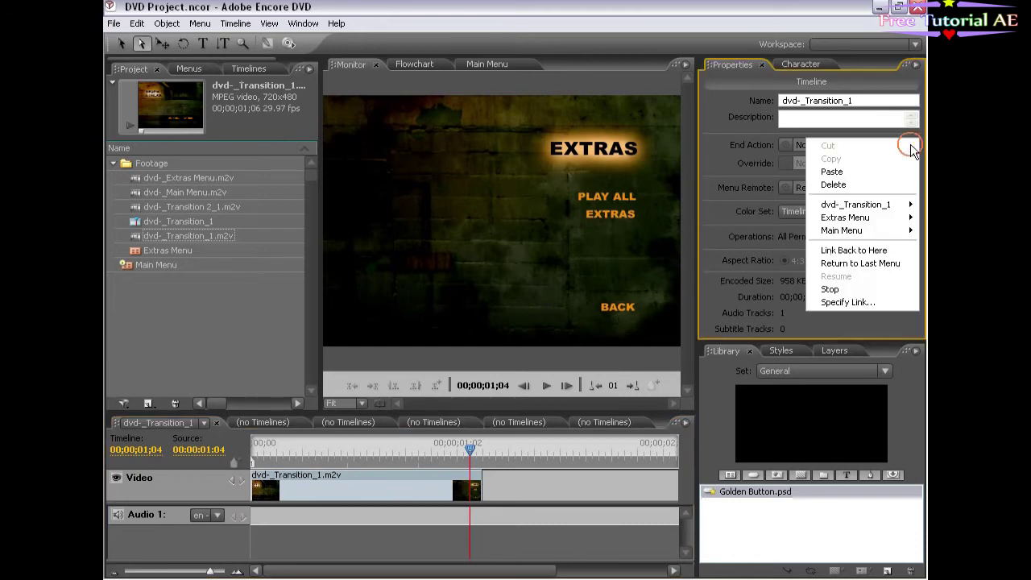
{"action": "mouse_move", "coordinate": [841, 223]}
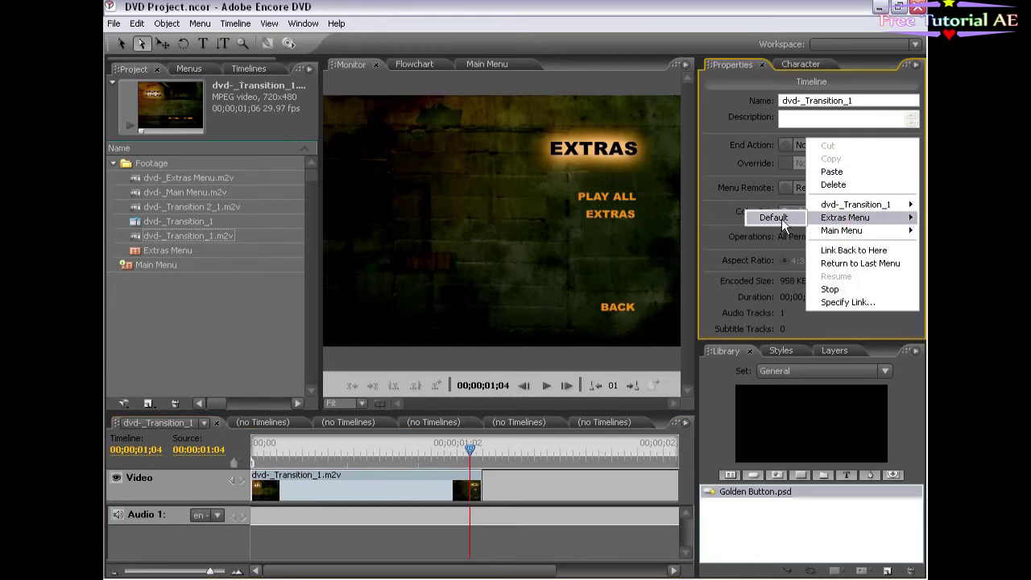
{"action": "left_click", "coordinate": [773, 218]}
Step: Review the path from the Main Menu through the transition timeline to the Extras Menu
{"action": "left_click", "coordinate": [483, 64]}
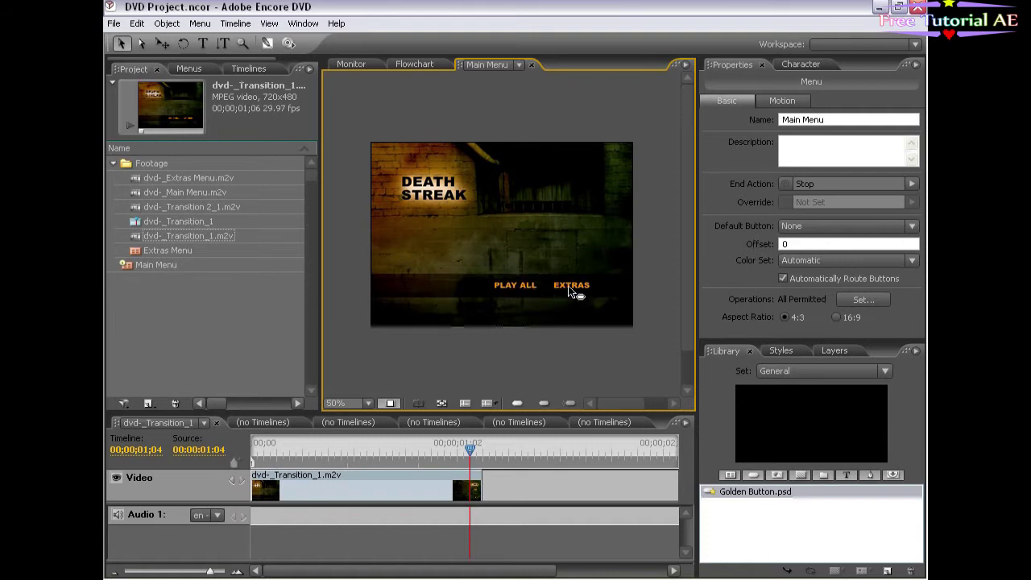
{"action": "left_click_drag", "start_coordinate": [296, 452], "coordinate": [470, 456]}
{"action": "left_click", "coordinate": [343, 65]}
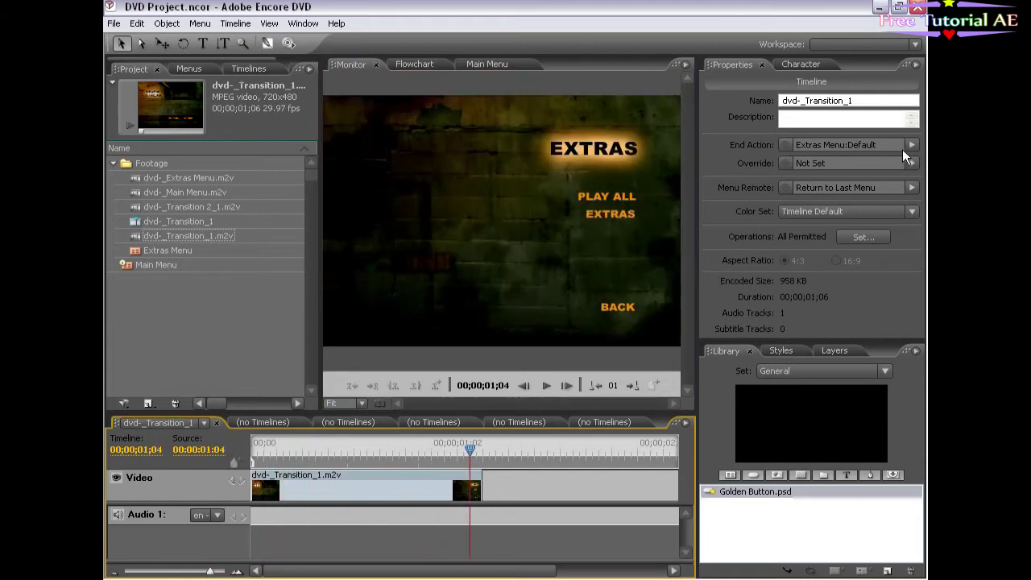
{"action": "left_click", "coordinate": [486, 64]}
{"action": "left_click", "coordinate": [515, 65]}
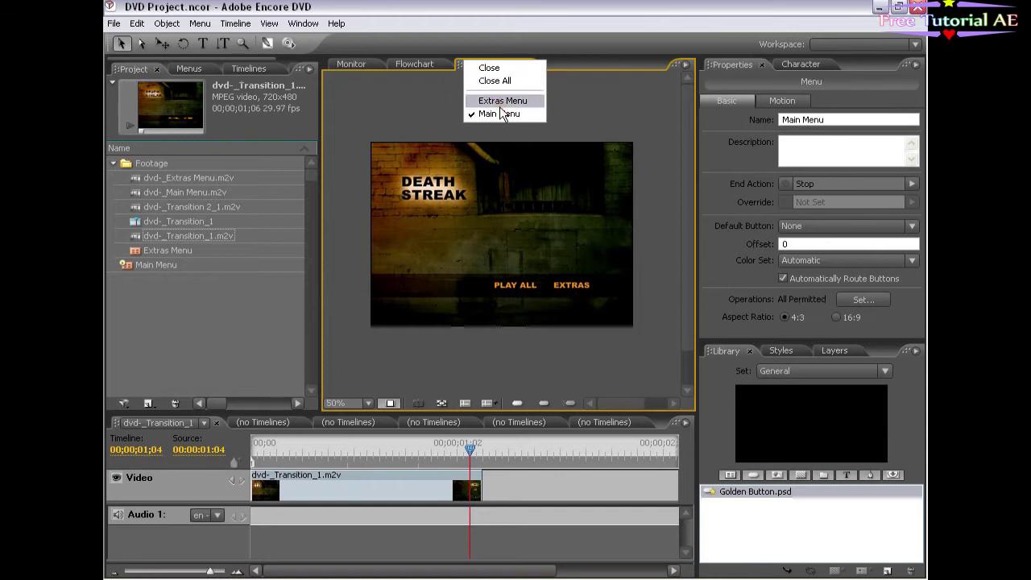
{"action": "left_click", "coordinate": [499, 100]}
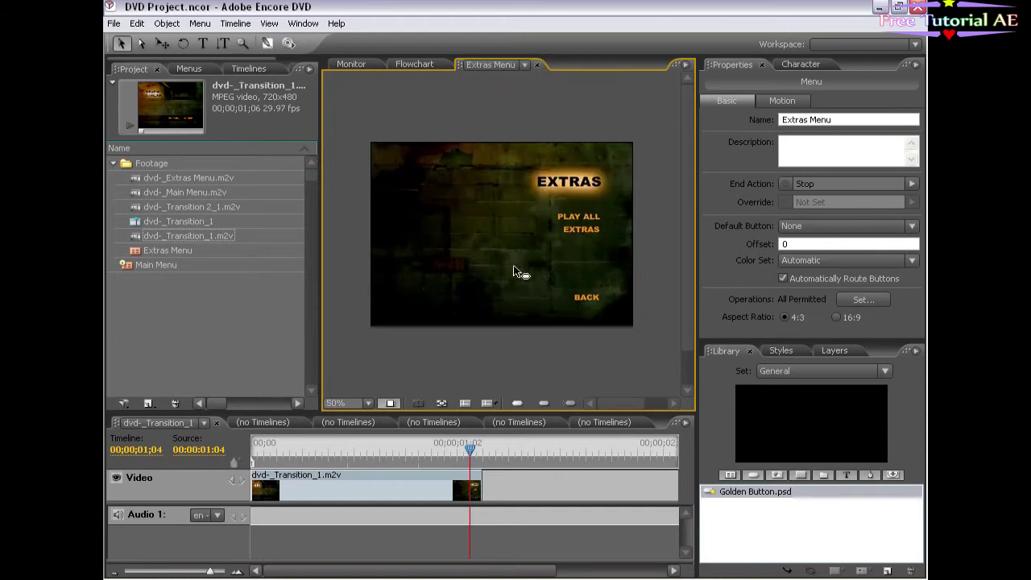
Step: Close the dvd-_Transition_1 timeline and delete it from the project
{"action": "left_click", "coordinate": [216, 423]}
{"action": "left_click", "coordinate": [167, 219]}
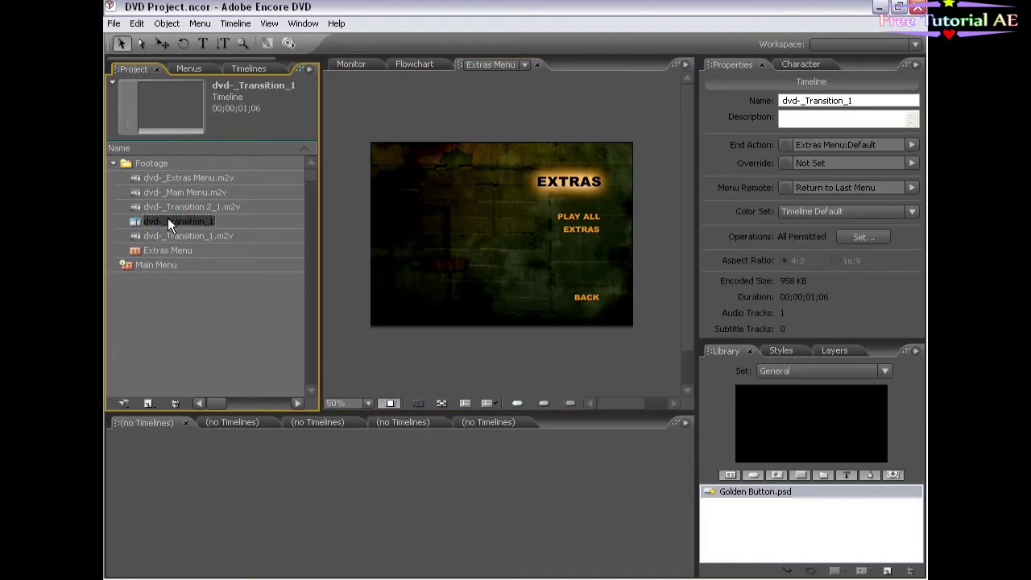
{"action": "key", "text": "Delete"}
{"action": "left_click", "coordinate": [479, 314]}
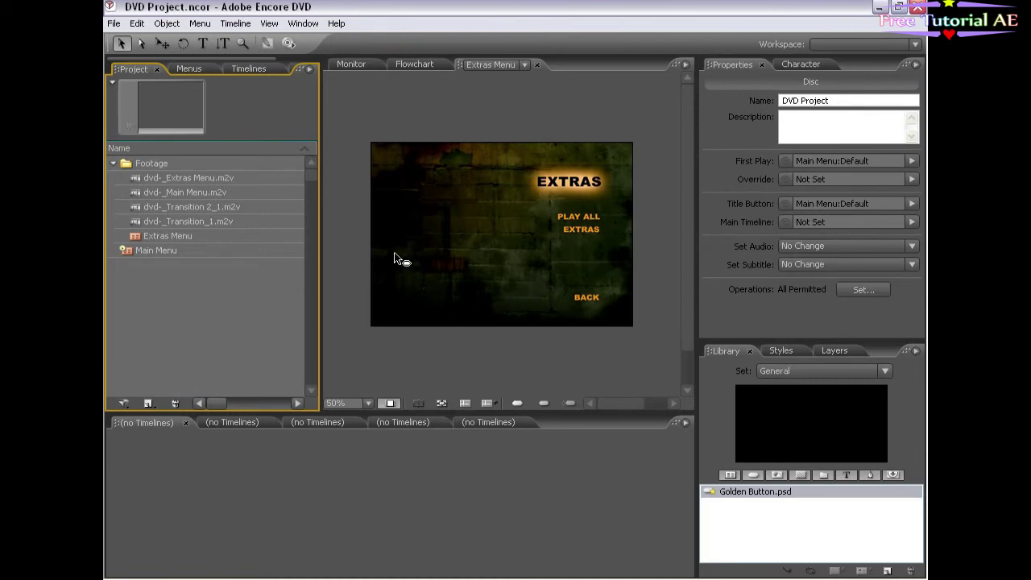
Step: Show the Main Menu in the menu viewer in place of the Extras Menu
{"action": "left_click", "coordinate": [485, 62]}
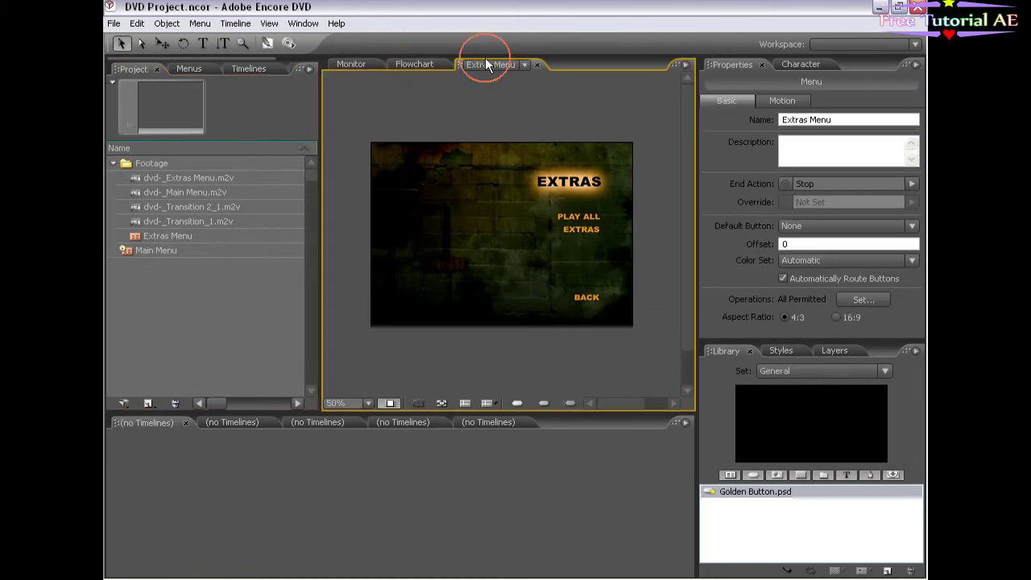
{"action": "left_click", "coordinate": [484, 61]}
{"action": "left_click", "coordinate": [499, 114]}
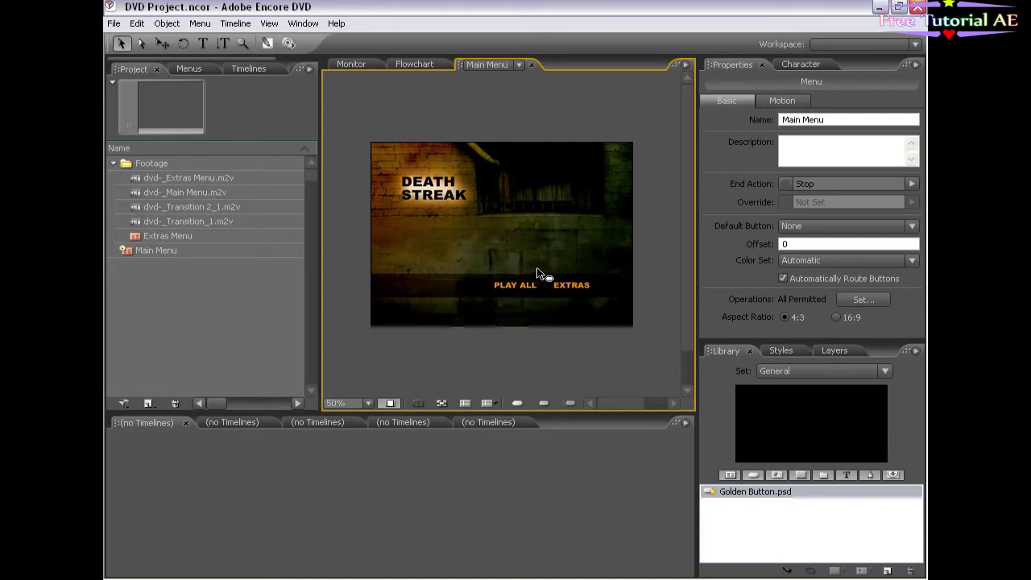
Step: Browse the General library set and its item types, including the Golden Button.psd item
{"action": "left_click", "coordinate": [764, 492]}
{"action": "left_click_drag", "start_coordinate": [769, 517], "coordinate": [467, 188]}
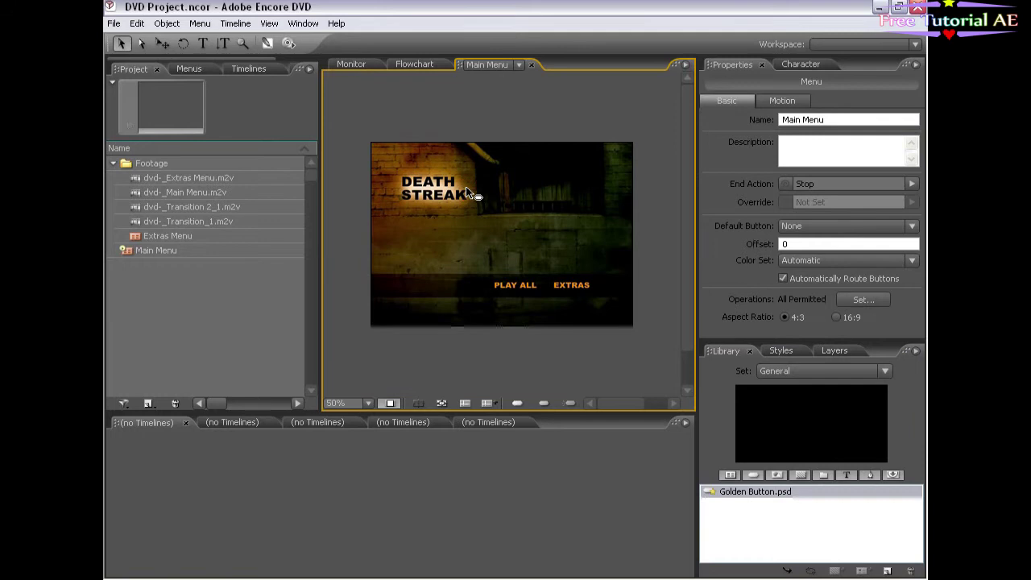
{"action": "left_click", "coordinate": [799, 476]}
{"action": "left_click", "coordinate": [730, 474]}
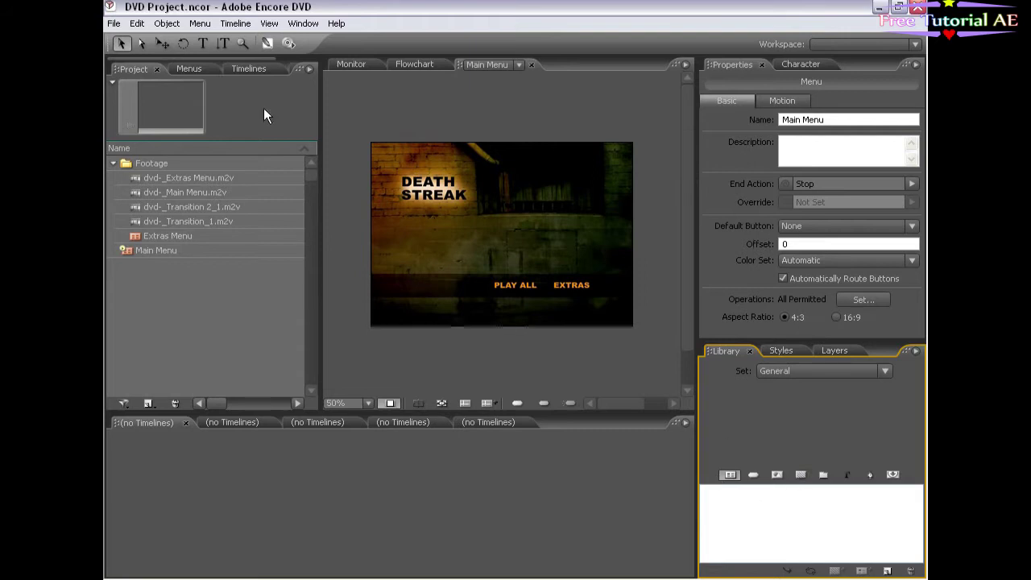
Step: Add the text "Button" below the DEATH STREAK title on the Main Menu
{"action": "left_click", "coordinate": [203, 43]}
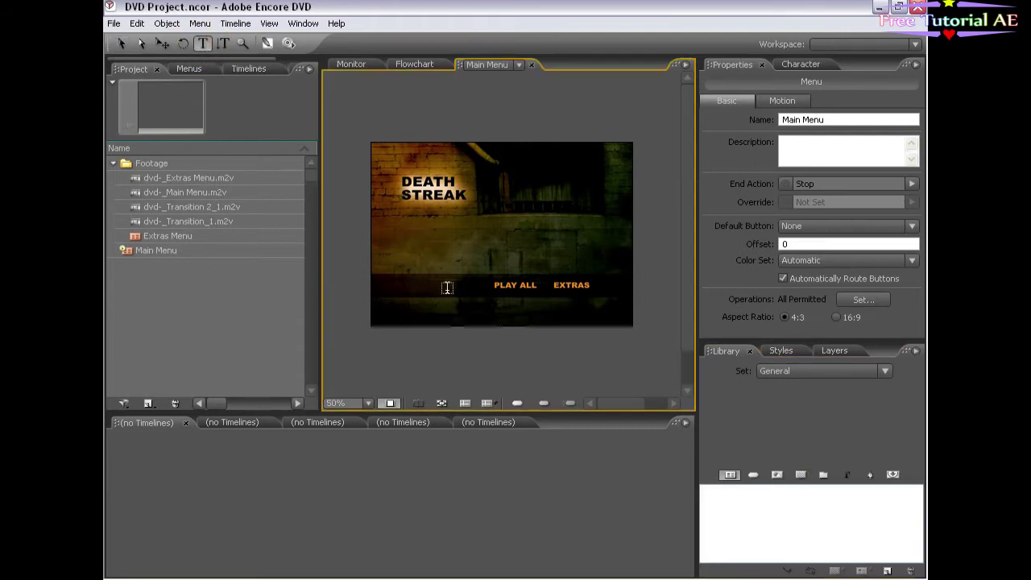
{"action": "left_click", "coordinate": [403, 234]}
{"action": "type", "text": "Button"}
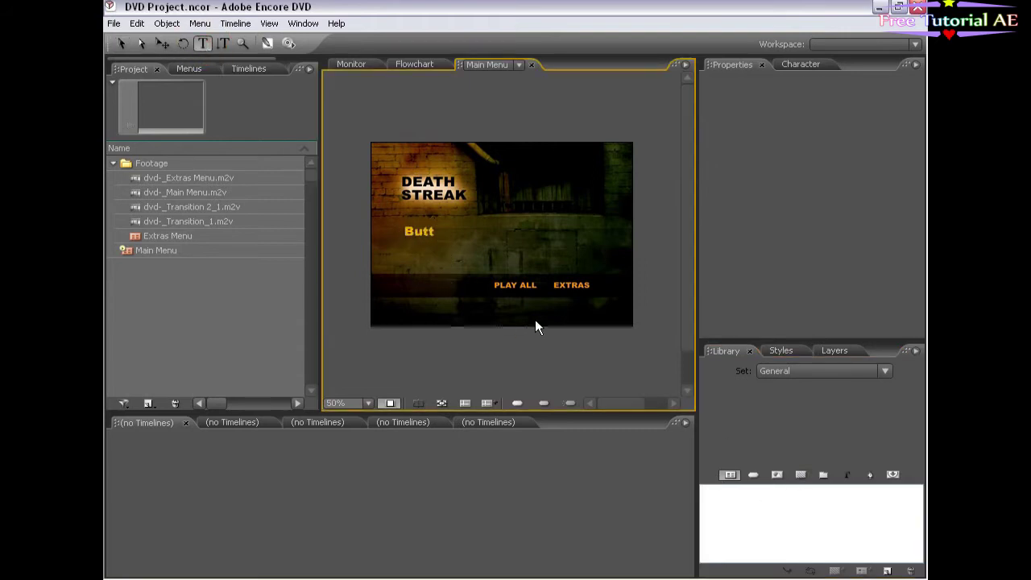
Step: Convert the "Button" text into a menu button and reposition it below the DEATH STREAK title
{"action": "left_click", "coordinate": [144, 43]}
{"action": "left_click", "coordinate": [445, 241]}
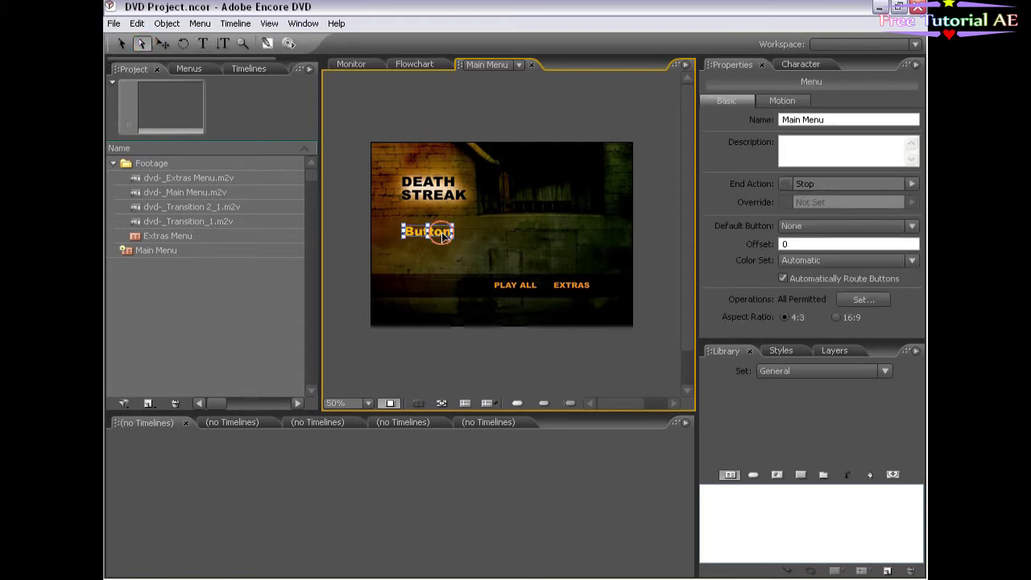
{"action": "left_click", "coordinate": [176, 22]}
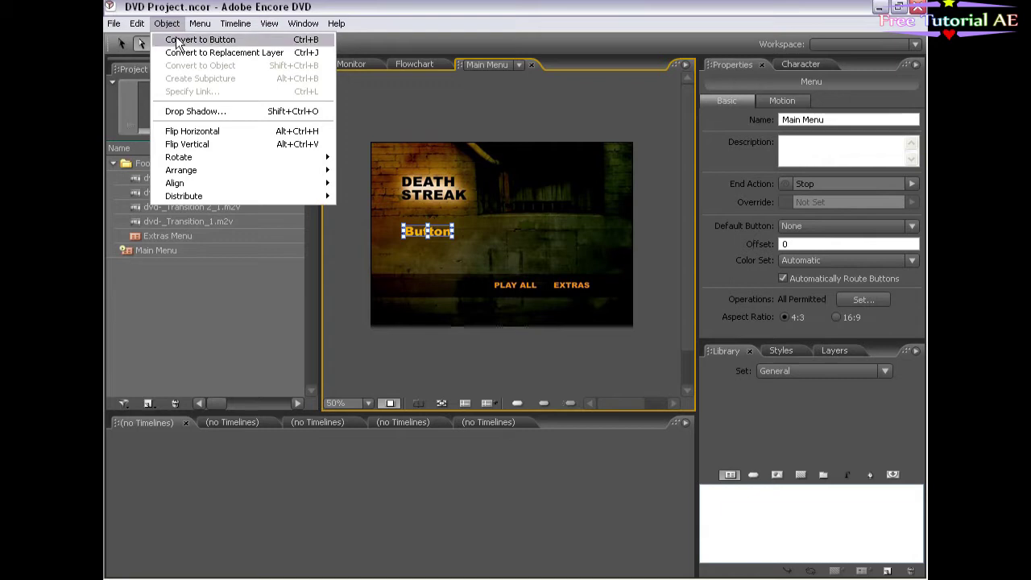
{"action": "left_click", "coordinate": [193, 37]}
{"action": "left_click", "coordinate": [438, 241]}
{"action": "left_click_drag", "start_coordinate": [440, 234], "coordinate": [494, 253]}
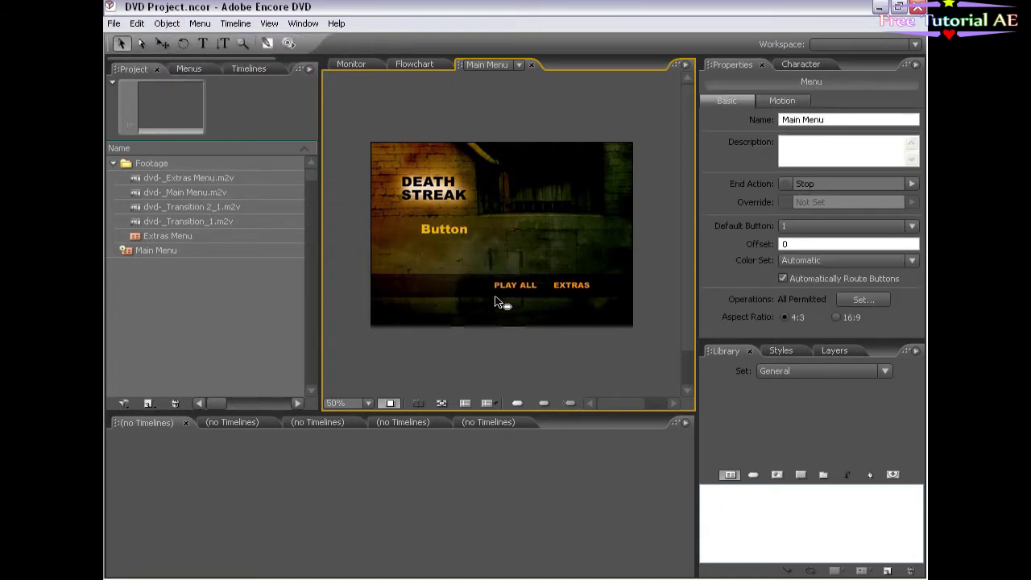
Step: Open the Main Menu in Photoshop for editing and update its text layers
{"action": "left_click", "coordinate": [443, 231]}
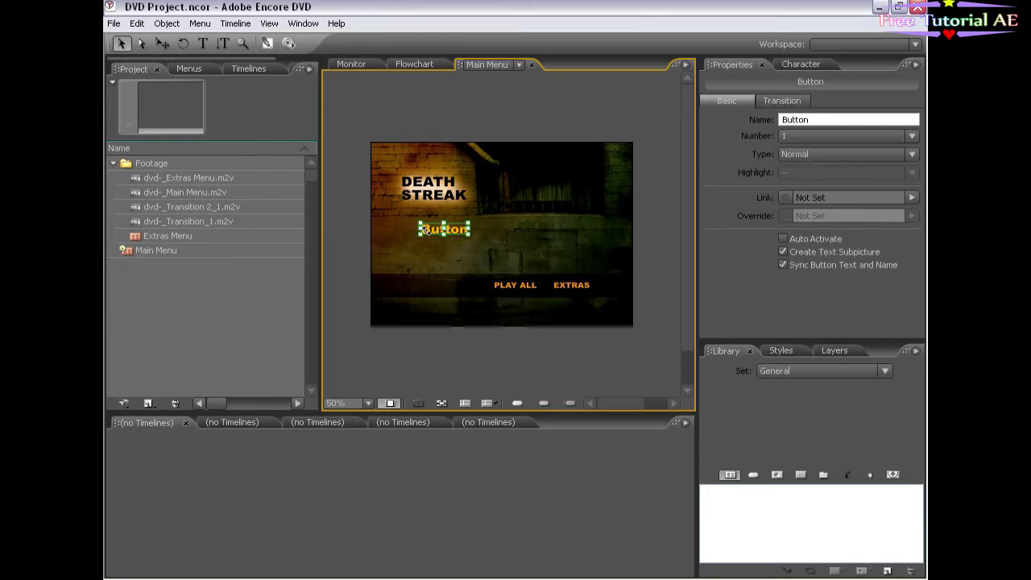
{"action": "right_click", "coordinate": [429, 230]}
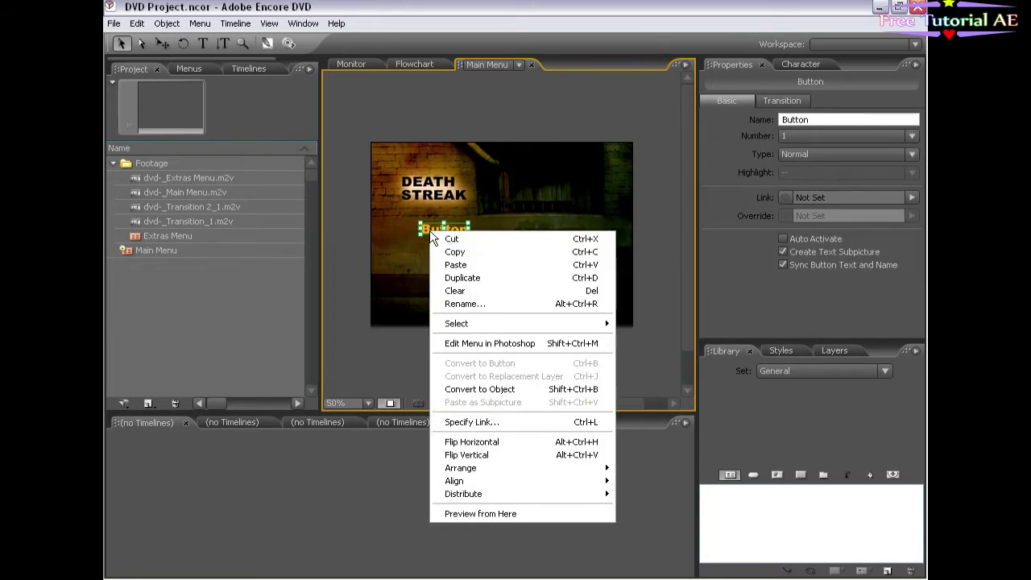
{"action": "left_click", "coordinate": [479, 343]}
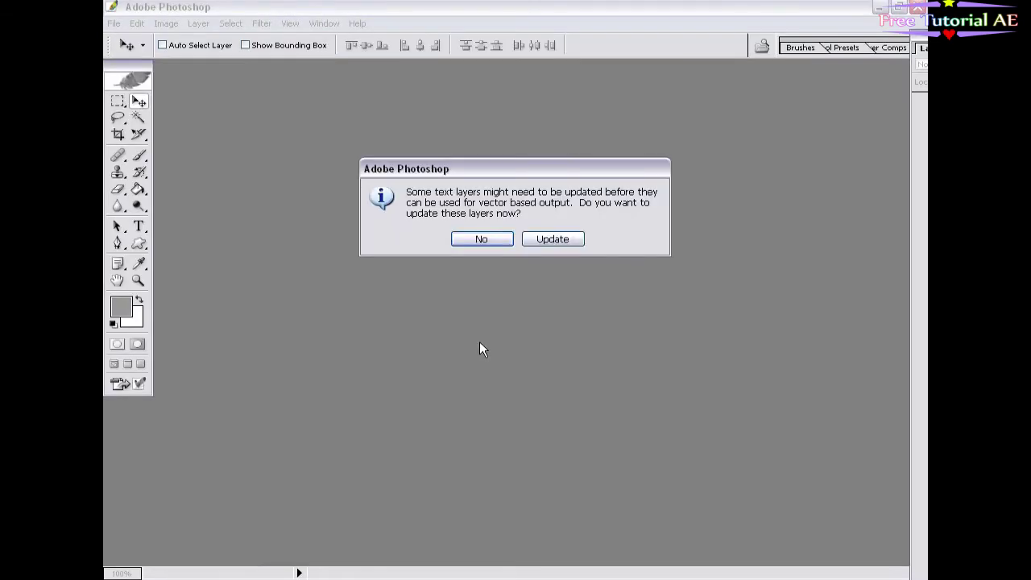
{"action": "left_click", "coordinate": [550, 239]}
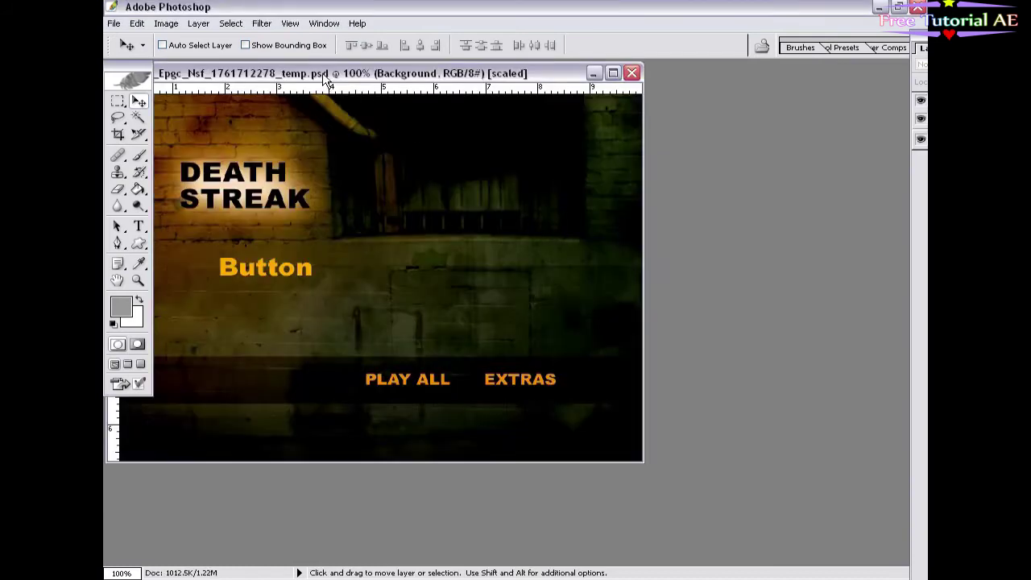
Step: Move the menu document window clear of the tools and reset the palette locations
{"action": "left_click_drag", "start_coordinate": [322, 73], "coordinate": [440, 85]}
{"action": "left_click_drag", "start_coordinate": [757, 475], "coordinate": [791, 501]}
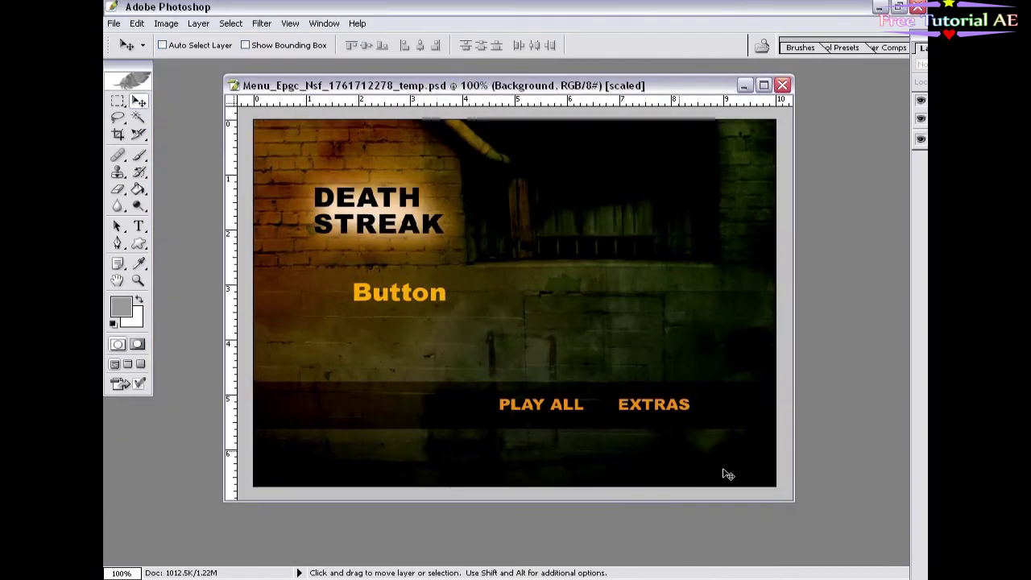
{"action": "left_click", "coordinate": [323, 23]}
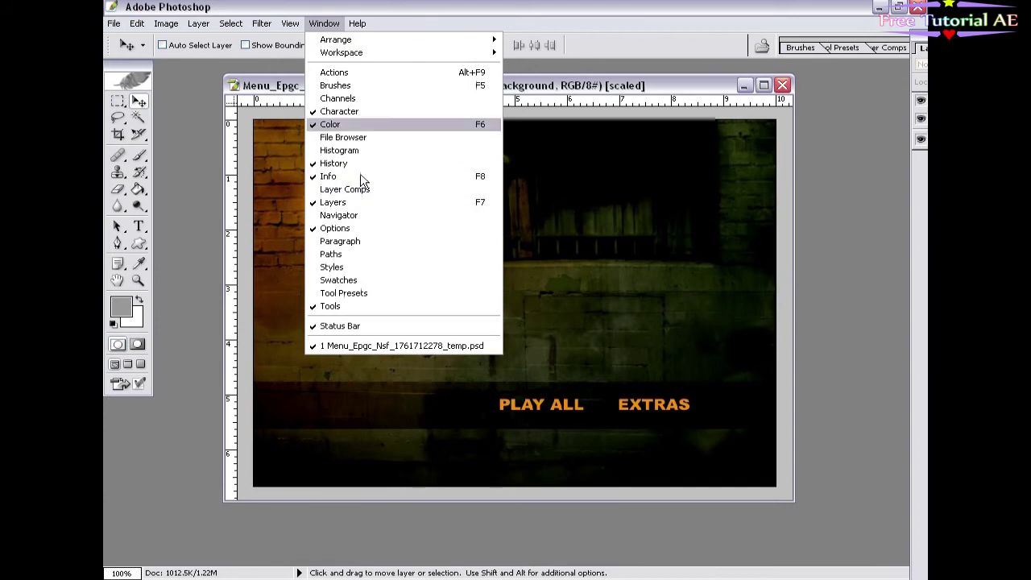
{"action": "left_click", "coordinate": [324, 28]}
{"action": "left_click", "coordinate": [325, 27]}
{"action": "mouse_move", "coordinate": [344, 53]}
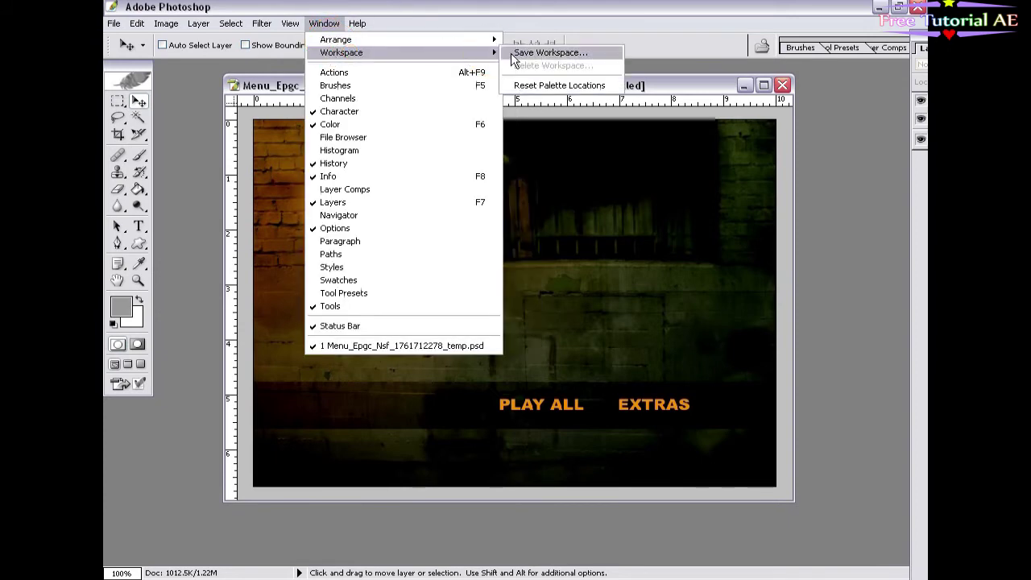
{"action": "left_click", "coordinate": [529, 84]}
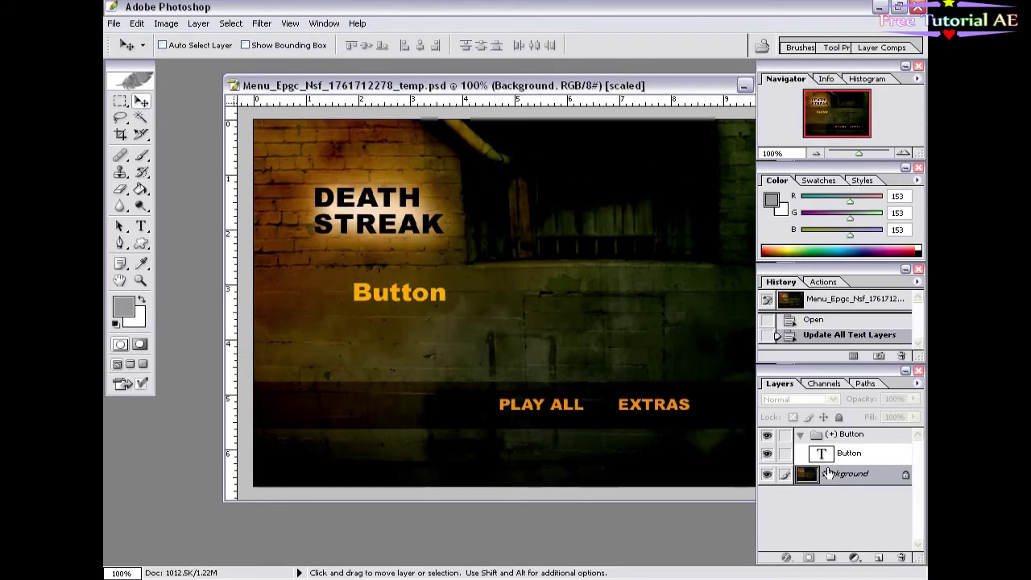
Step: With the Button text layer selected, choose the Rectangle Tool and set it to create shape layers
{"action": "left_click", "coordinate": [816, 438]}
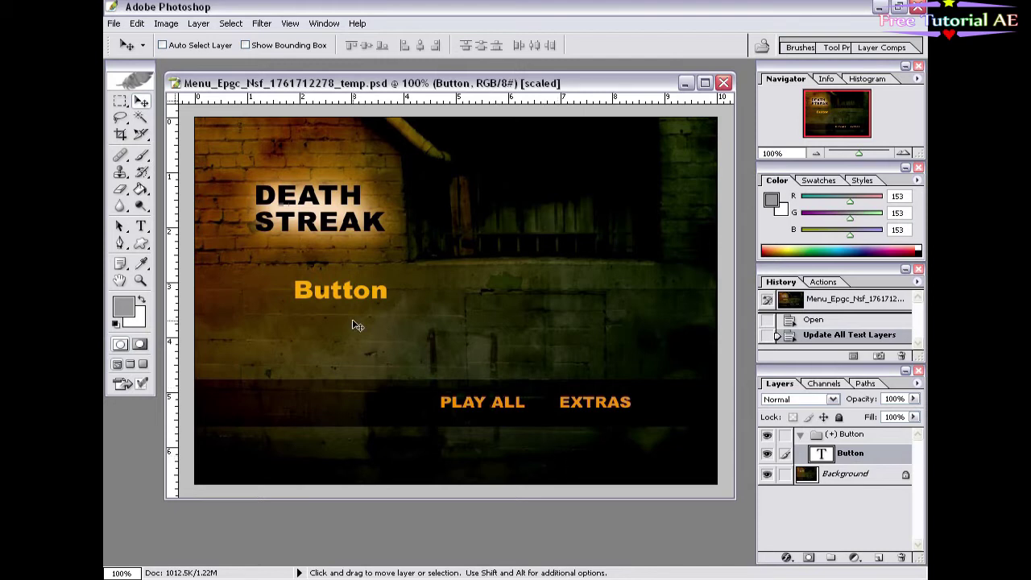
{"action": "left_click", "coordinate": [141, 244]}
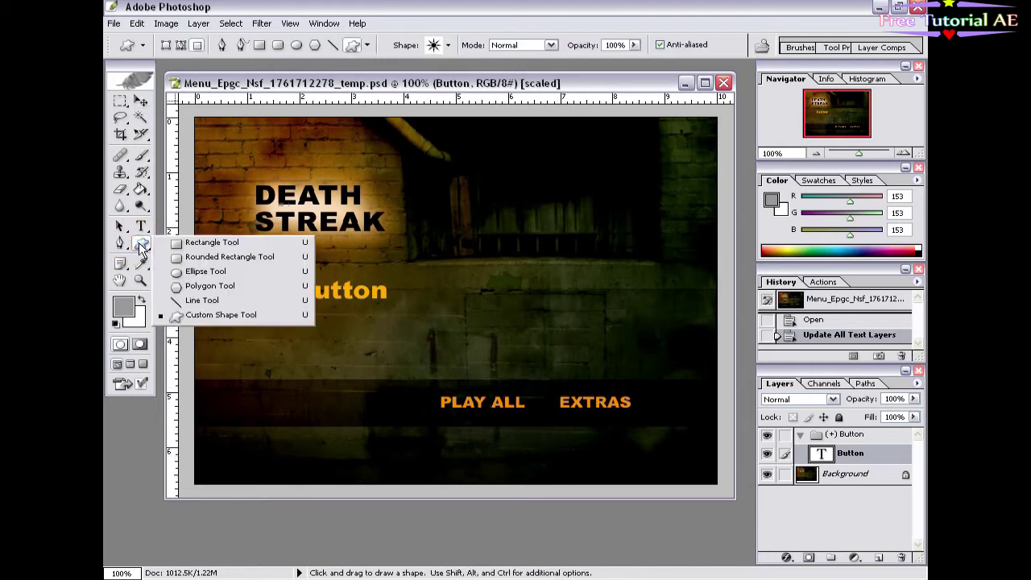
{"action": "left_click", "coordinate": [225, 243]}
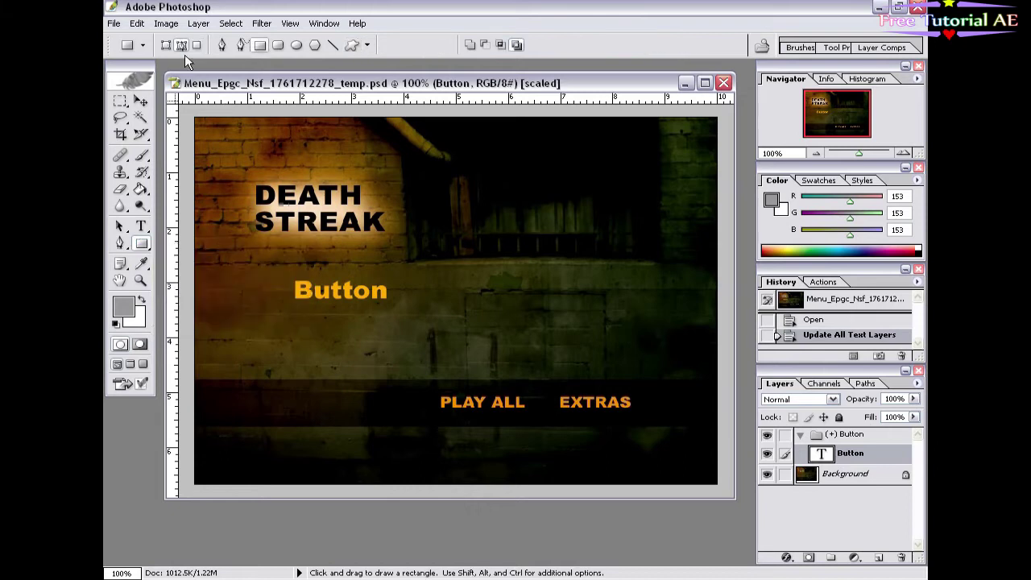
{"action": "left_click", "coordinate": [165, 46]}
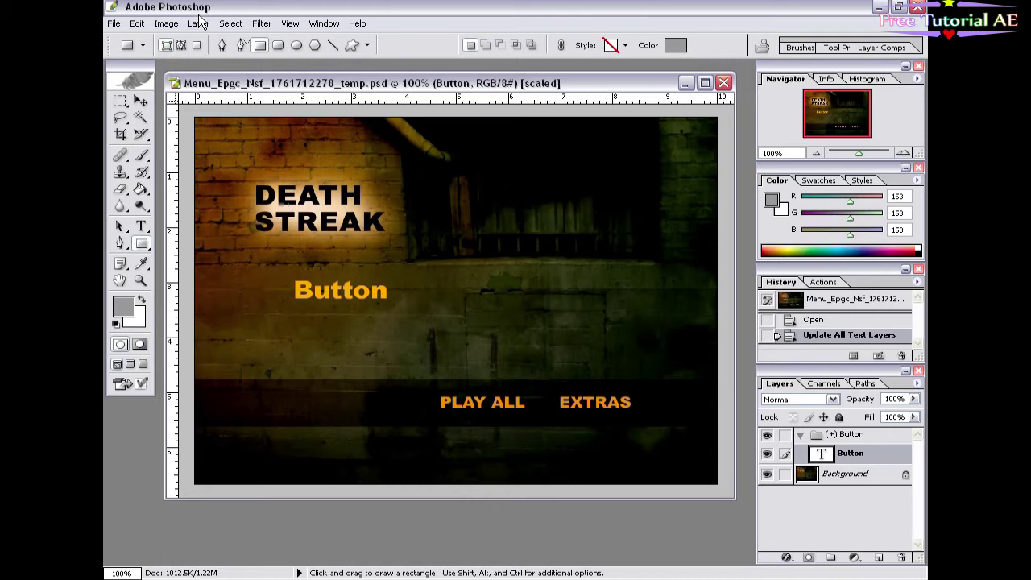
Step: Add a new layer above the text layer inside the (+) Button group, keeping the default settings
{"action": "left_click", "coordinate": [198, 23]}
{"action": "mouse_move", "coordinate": [234, 40]}
{"action": "left_click", "coordinate": [395, 40]}
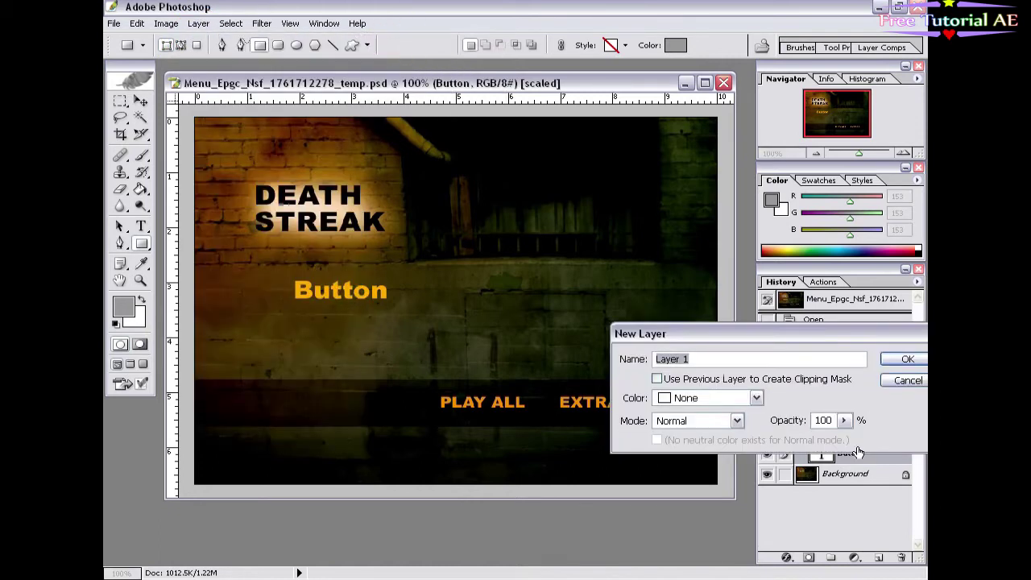
{"action": "left_click", "coordinate": [902, 363]}
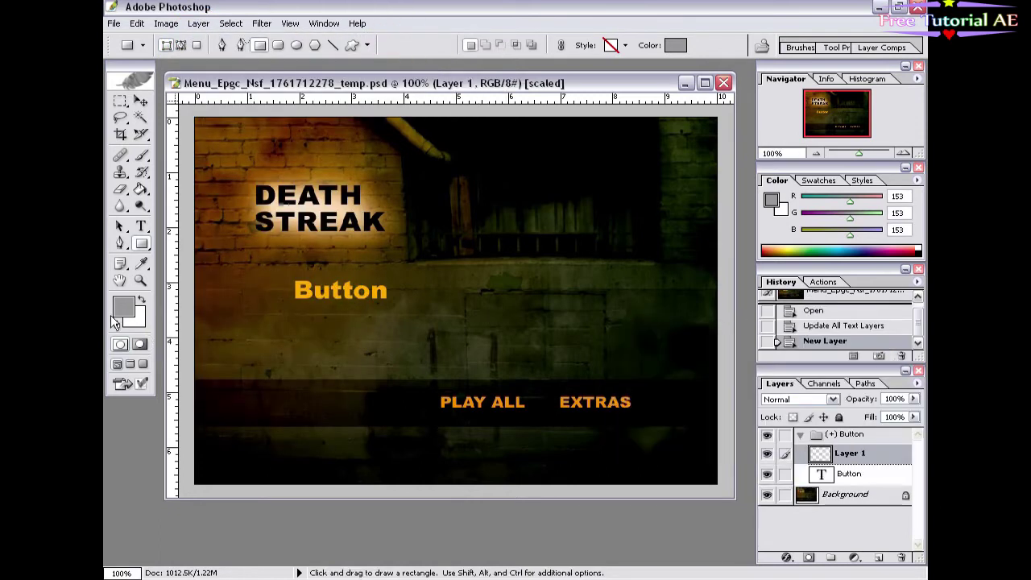
Step: Set the foreground colour to orange with RGB values 255, 162, 0
{"action": "left_click", "coordinate": [123, 306]}
{"action": "left_click_drag", "start_coordinate": [550, 357], "coordinate": [550, 365]}
{"action": "left_click_drag", "start_coordinate": [496, 244], "coordinate": [529, 189]}
{"action": "left_click", "coordinate": [674, 183]}
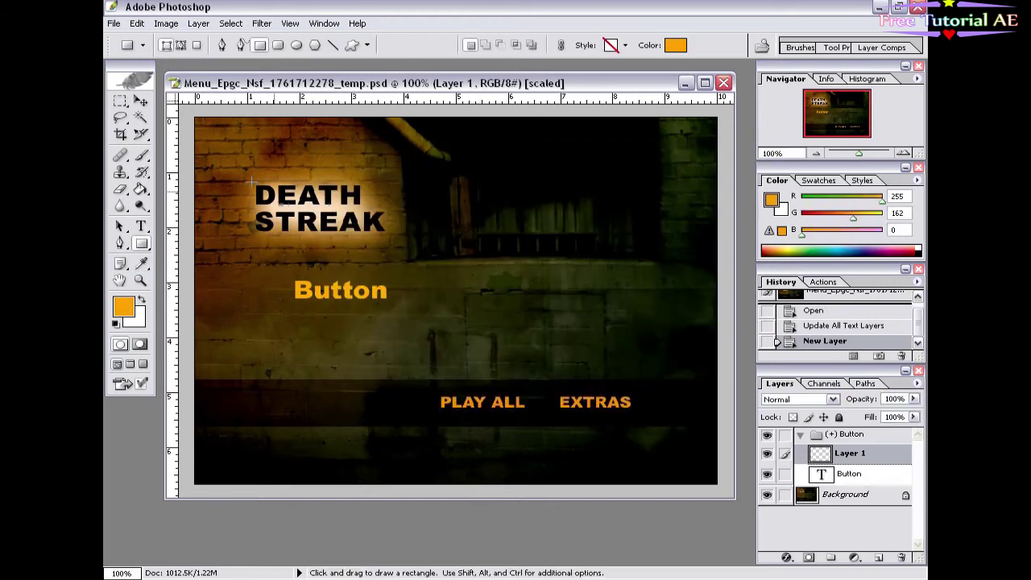
Step: Draw an orange rectangle covering the PLAY ALL text and set the shape layer's opacity to 30%
{"action": "left_click_drag", "start_coordinate": [429, 378], "coordinate": [541, 428]}
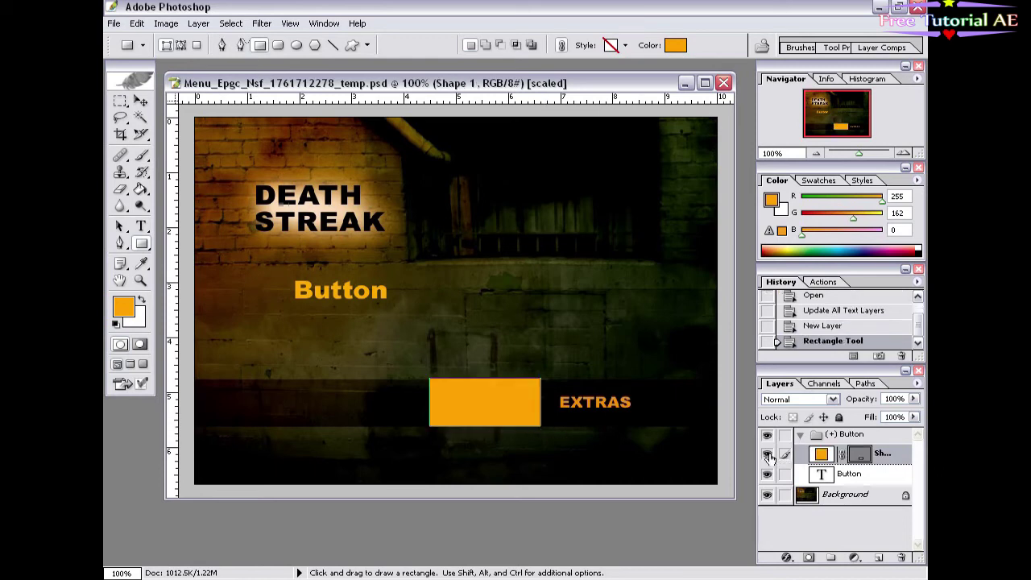
{"action": "left_click_drag", "start_coordinate": [756, 443], "coordinate": [629, 443]}
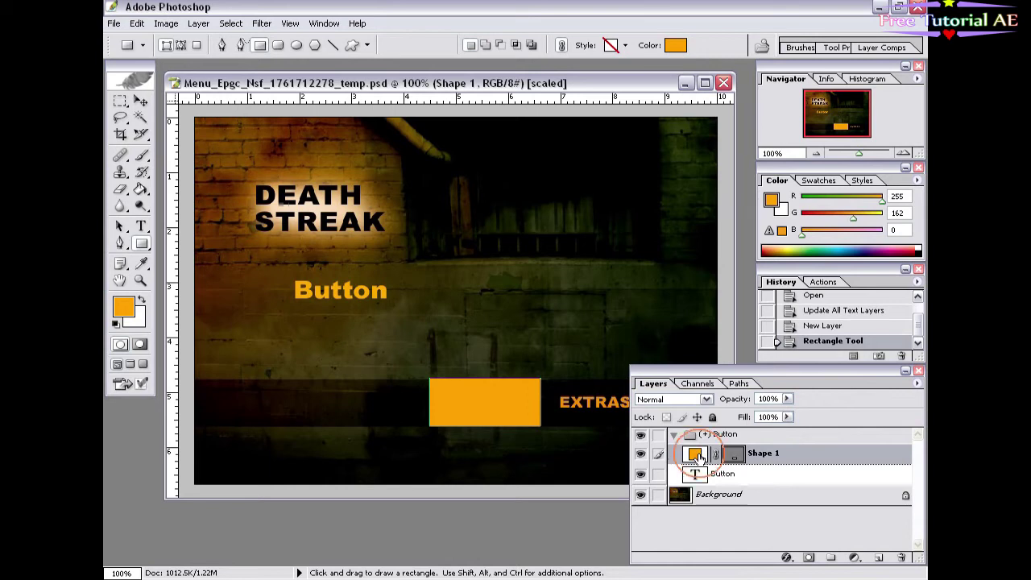
{"action": "left_click_drag", "start_coordinate": [789, 408], "coordinate": [731, 413]}
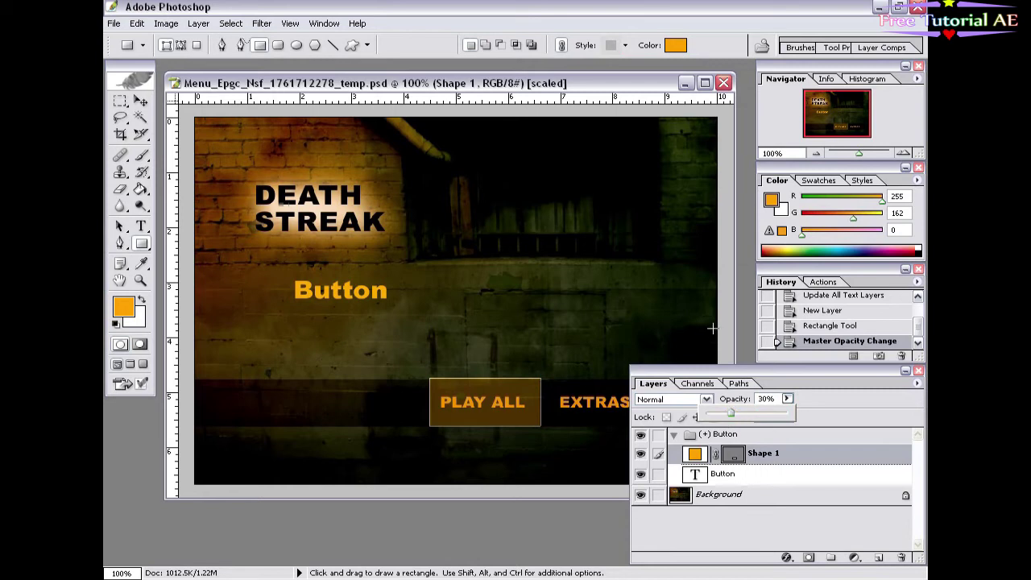
Step: Rename the Shape 1 layer in the (+) Button group to "(=1) Highlight"
{"action": "left_click_drag", "start_coordinate": [691, 379], "coordinate": [427, 138]}
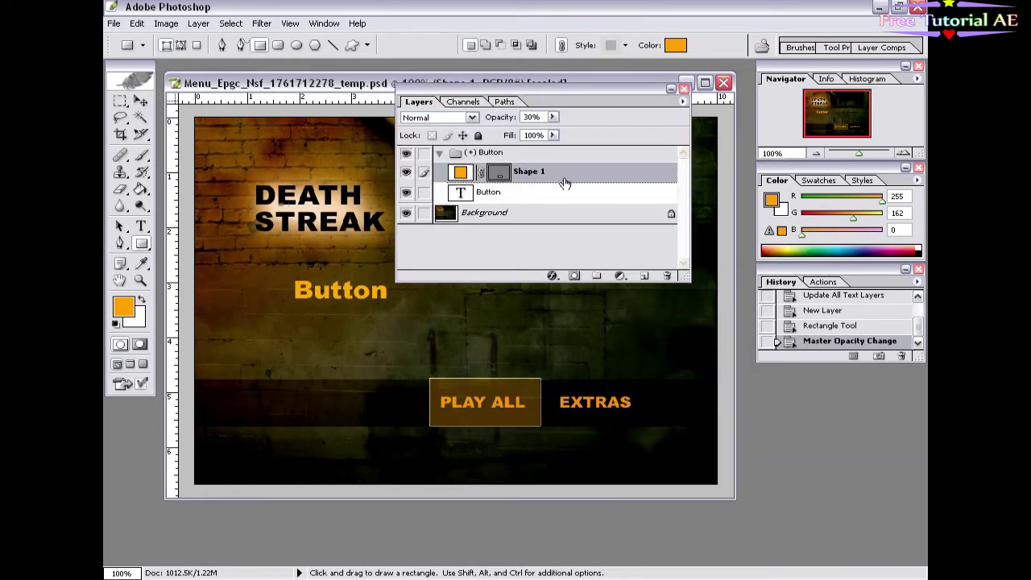
{"action": "left_click_drag", "start_coordinate": [501, 88], "coordinate": [607, 99]}
{"action": "left_click", "coordinate": [577, 164]}
{"action": "left_click", "coordinate": [545, 164]}
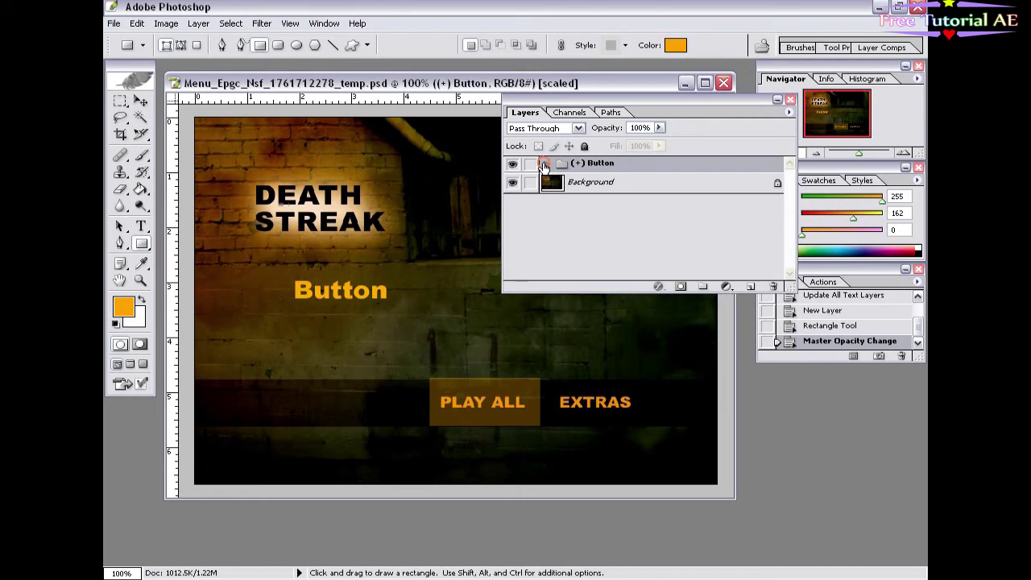
{"action": "left_click", "coordinate": [545, 164]}
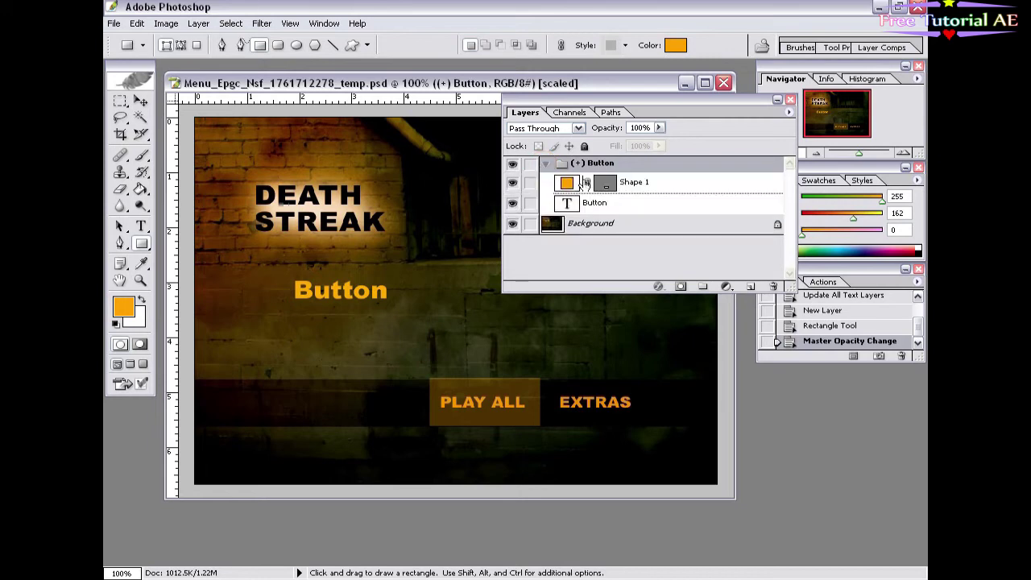
{"action": "left_click", "coordinate": [638, 183]}
{"action": "double_click", "coordinate": [637, 183]}
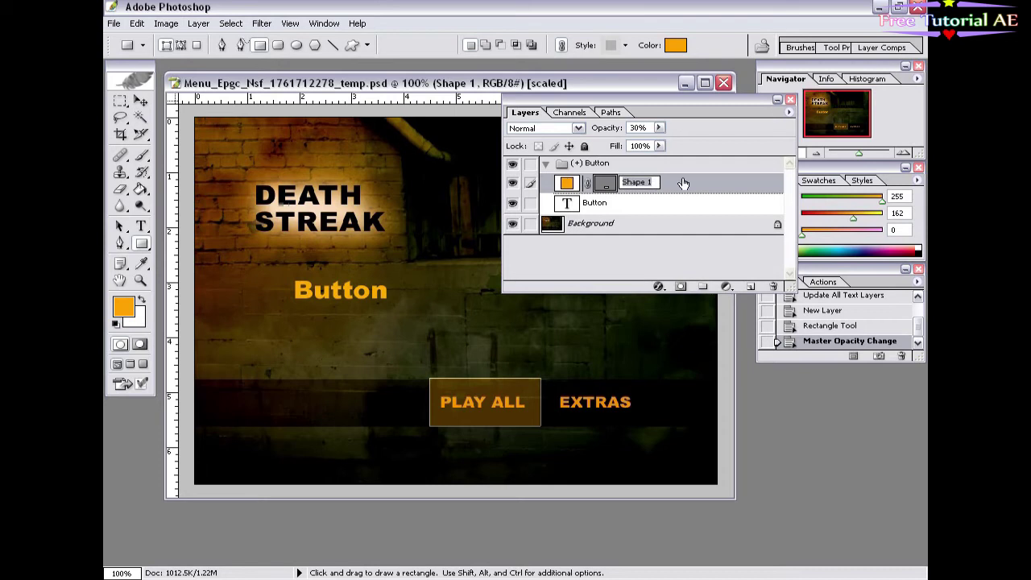
{"action": "type", "text": "(=1) Highlight"}
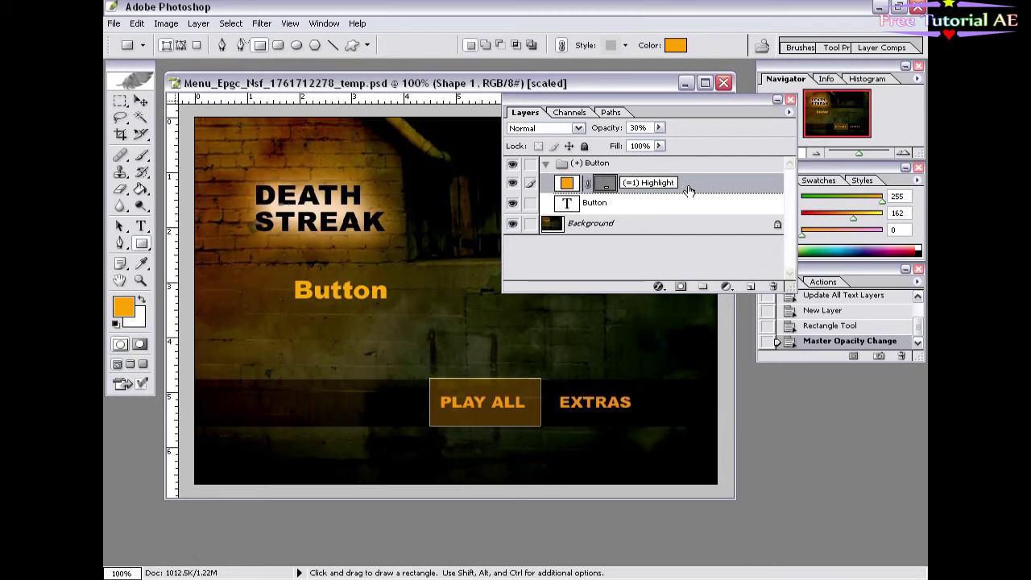
{"action": "left_click", "coordinate": [634, 255]}
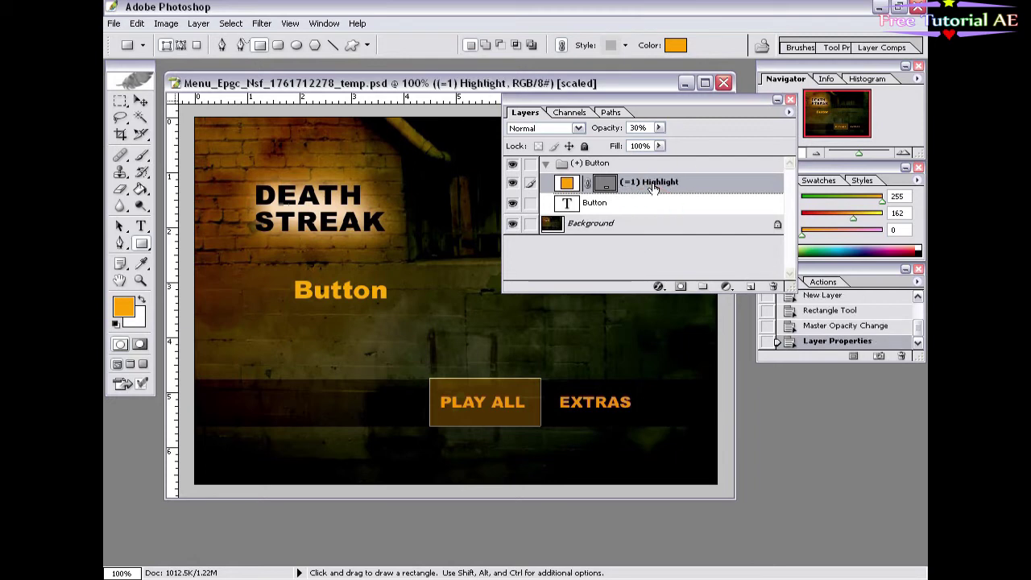
Step: Hide the (=1) Highlight layer and delete the Button text layer from the (+) Button group
{"action": "left_click", "coordinate": [512, 184]}
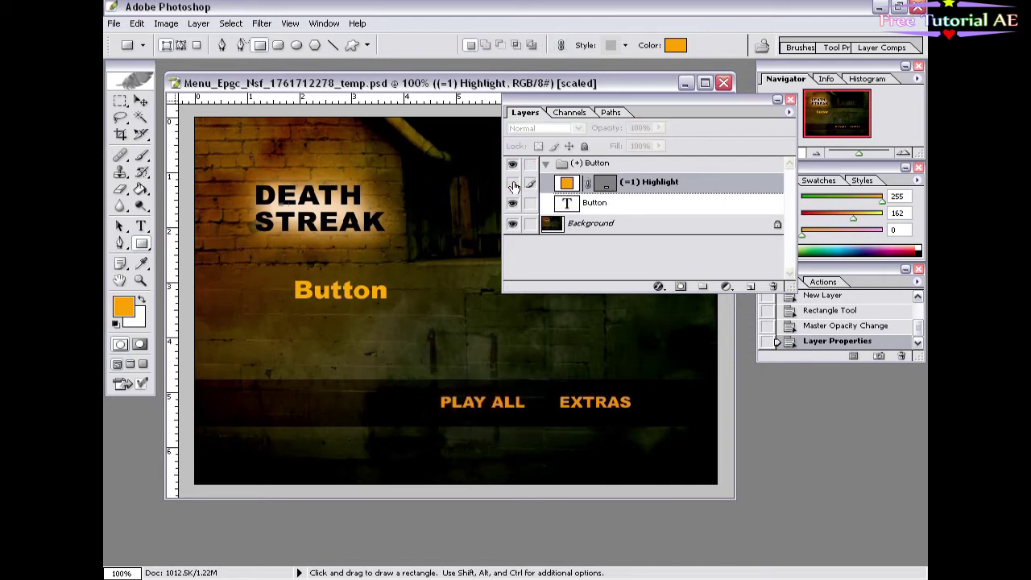
{"action": "left_click", "coordinate": [513, 205]}
{"action": "left_click", "coordinate": [512, 205]}
{"action": "left_click", "coordinate": [586, 206]}
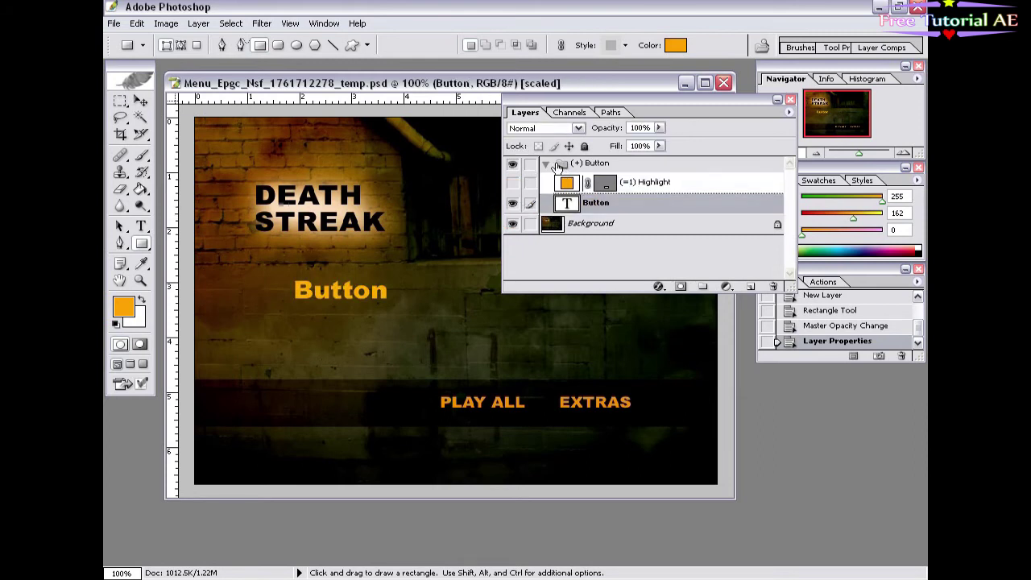
{"action": "left_click_drag", "start_coordinate": [570, 206], "coordinate": [773, 287]}
{"action": "key", "text": "v"}
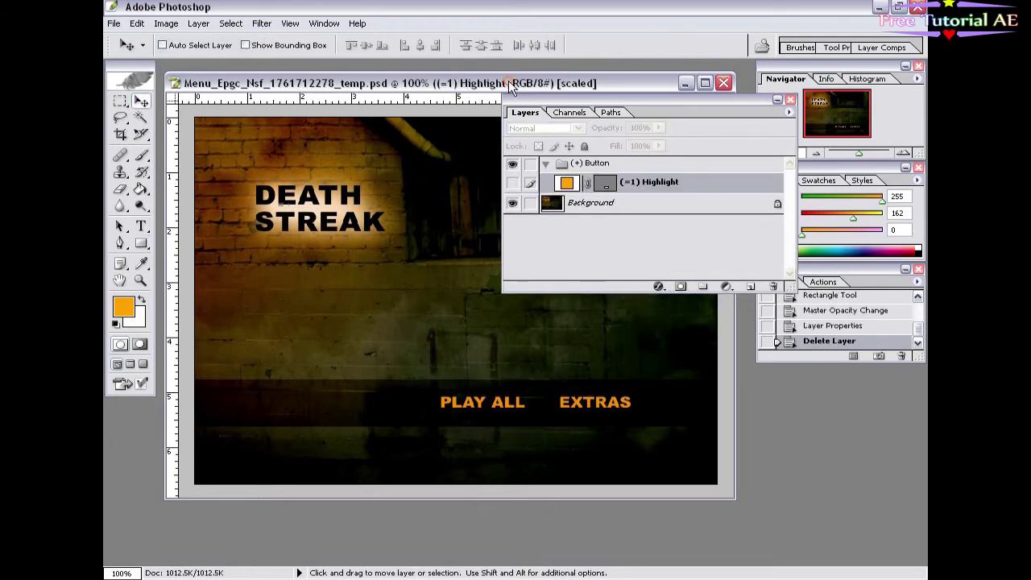
Step: Close the menu document, saving its changes, and switch back to Adobe Encore DVD
{"action": "left_click_drag", "start_coordinate": [509, 80], "coordinate": [494, 76]}
{"action": "left_click", "coordinate": [708, 78]}
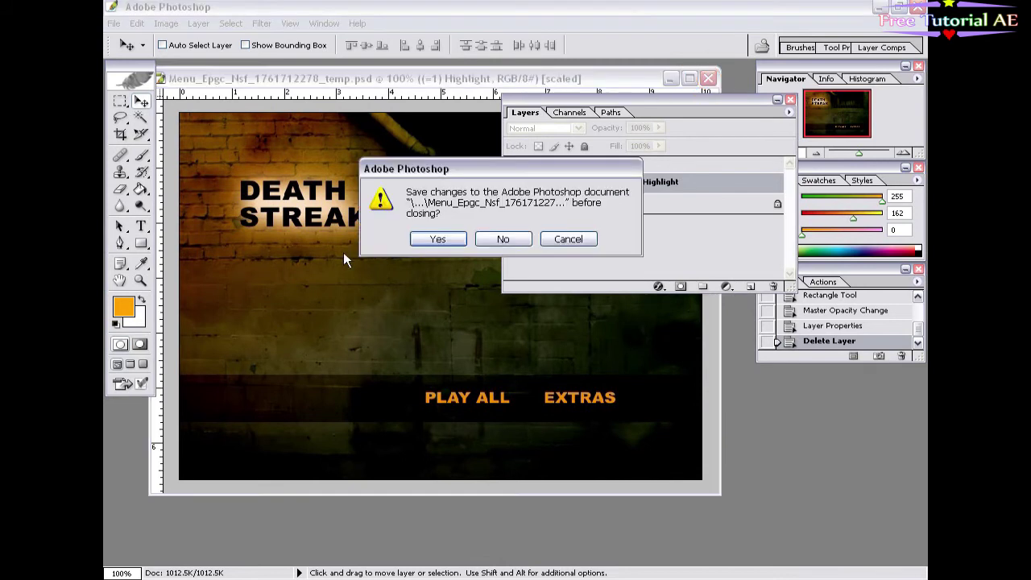
{"action": "left_click", "coordinate": [438, 239]}
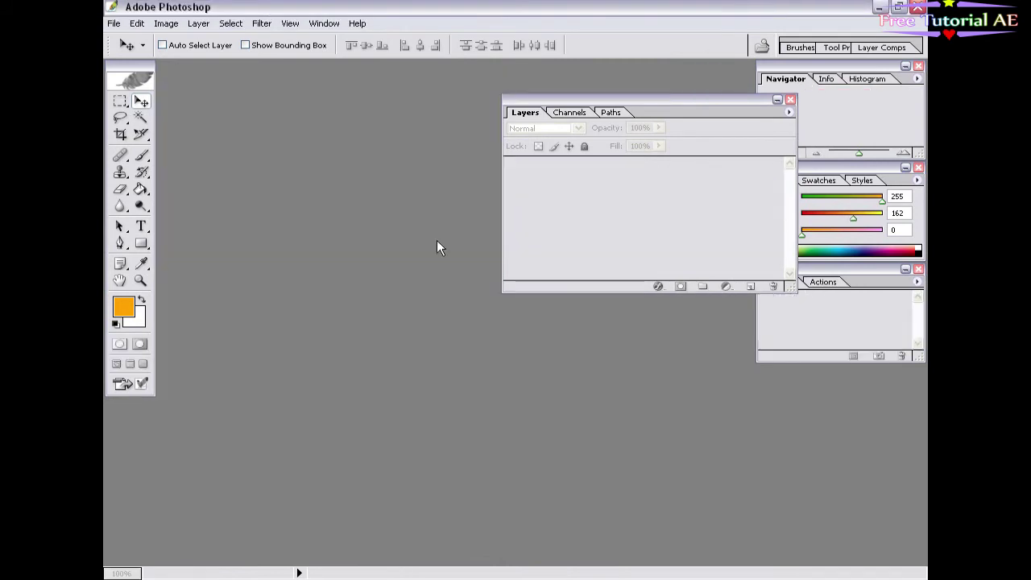
{"action": "key", "text": "alt+Tab"}
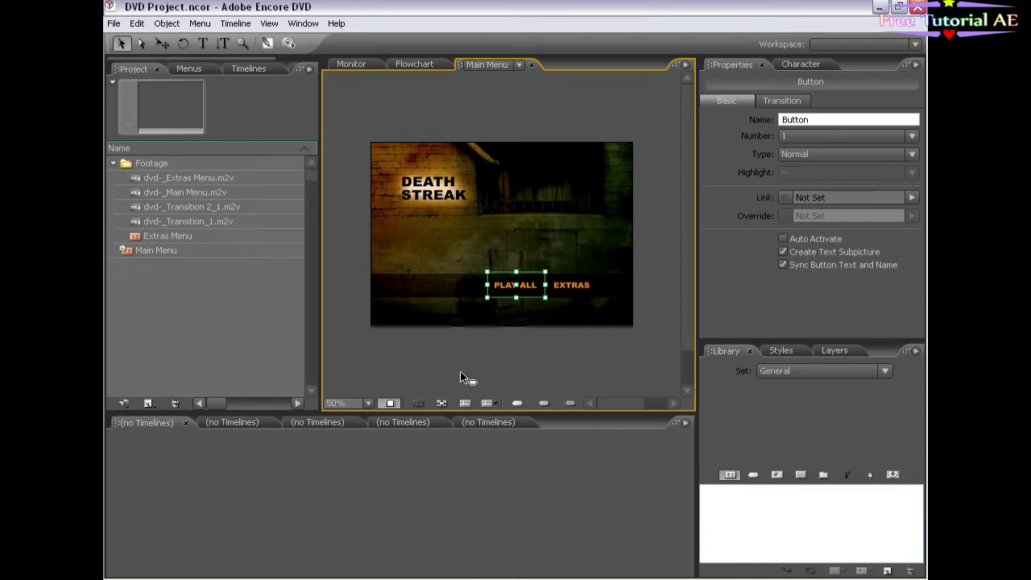
Step: Move the button to the empty area below the DEATH STREAK title and show the selected-state highlight
{"action": "left_click", "coordinate": [508, 368]}
{"action": "left_click", "coordinate": [510, 297]}
{"action": "mouse_move", "coordinate": [530, 287]}
{"action": "left_mouse_down"}
{"action": "mouse_move", "coordinate": [447, 237]}
{"action": "mouse_move", "coordinate": [463, 226]}
{"action": "mouse_move", "coordinate": [477, 253]}
{"action": "mouse_move", "coordinate": [536, 292]}
{"action": "mouse_move", "coordinate": [557, 291]}
{"action": "left_mouse_up"}
{"action": "key", "text": "ctrl+z"}
{"action": "left_click", "coordinate": [494, 306]}
{"action": "left_click", "coordinate": [448, 234]}
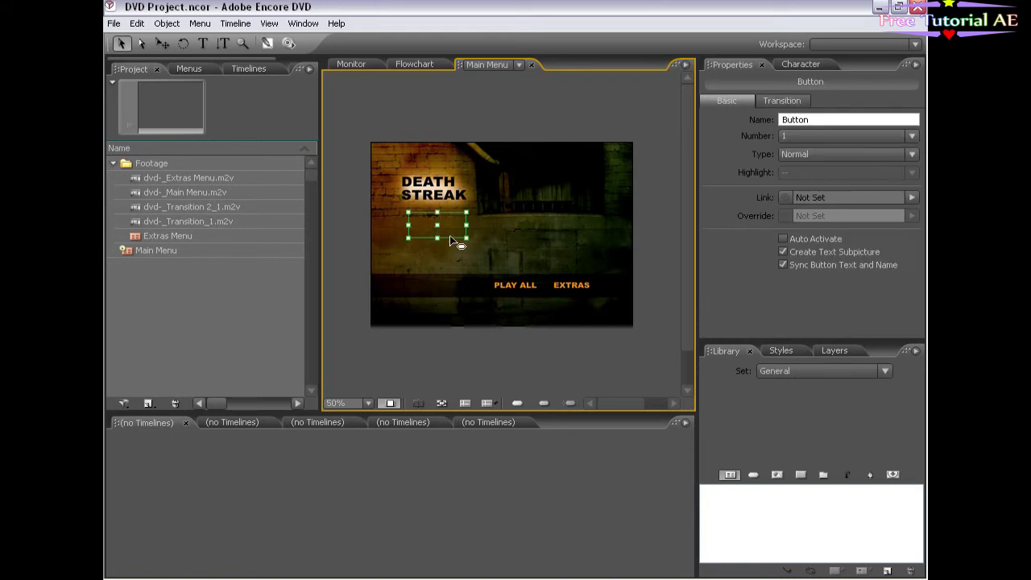
{"action": "left_click", "coordinate": [541, 403]}
{"action": "left_click", "coordinate": [543, 404]}
Step: Try the highlighted button over the PLAY ALL text and return it below the DEATH STREAK title
{"action": "left_click_drag", "start_coordinate": [451, 234], "coordinate": [520, 289]}
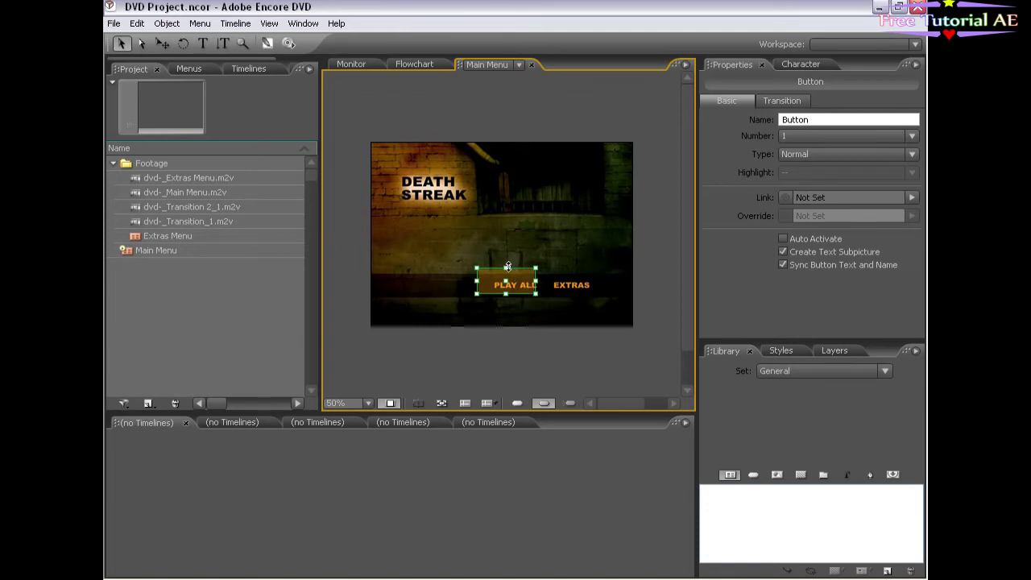
{"action": "left_click_drag", "start_coordinate": [524, 284], "coordinate": [467, 239]}
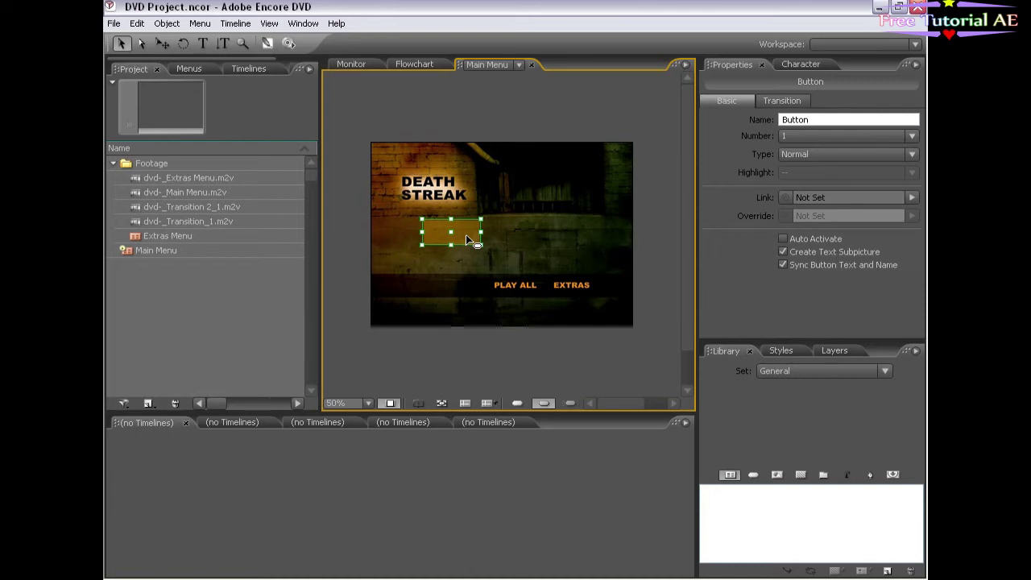
{"action": "left_click_drag", "start_coordinate": [465, 234], "coordinate": [467, 230]}
{"action": "left_click", "coordinate": [462, 235]}
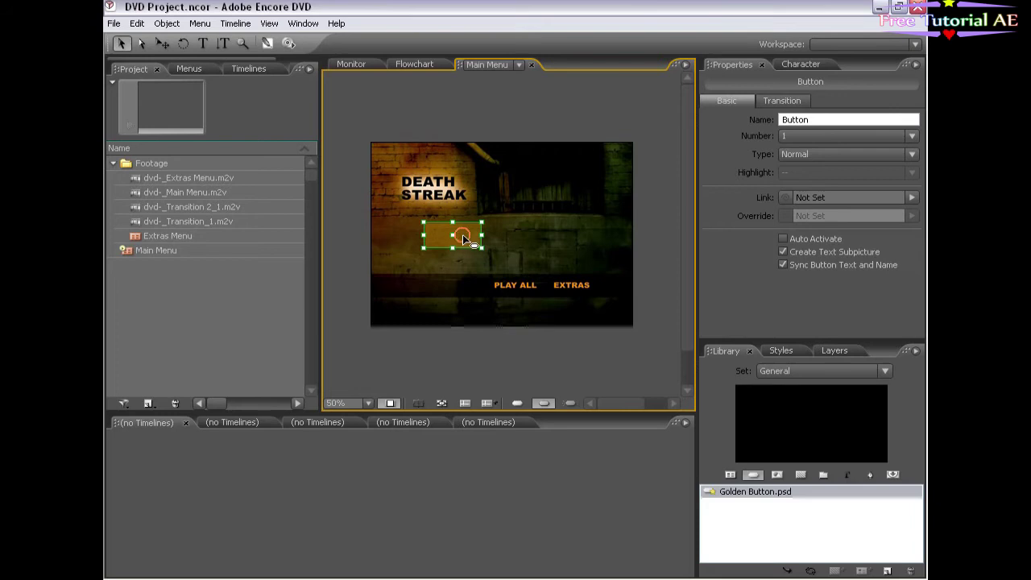
Step: Add the button to the General library set under the name New Button and select it there
{"action": "left_click_drag", "start_coordinate": [462, 234], "coordinate": [755, 523]}
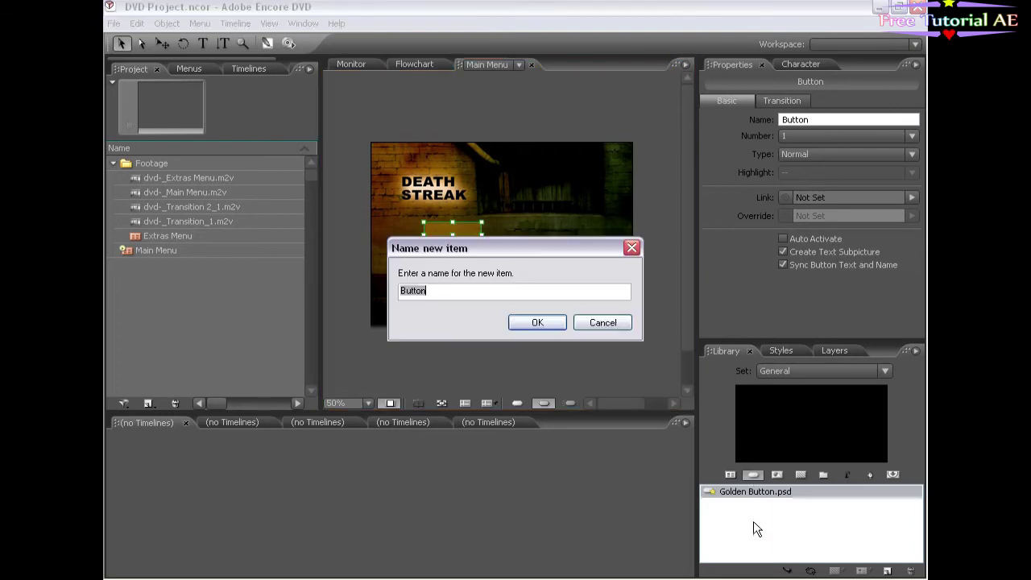
{"action": "type", "text": "New"}
{"action": "left_click", "coordinate": [538, 326]}
{"action": "left_click", "coordinate": [766, 523]}
{"action": "left_click", "coordinate": [759, 503]}
{"action": "left_click", "coordinate": [751, 490]}
{"action": "left_click", "coordinate": [743, 500]}
{"action": "left_click", "coordinate": [745, 490]}
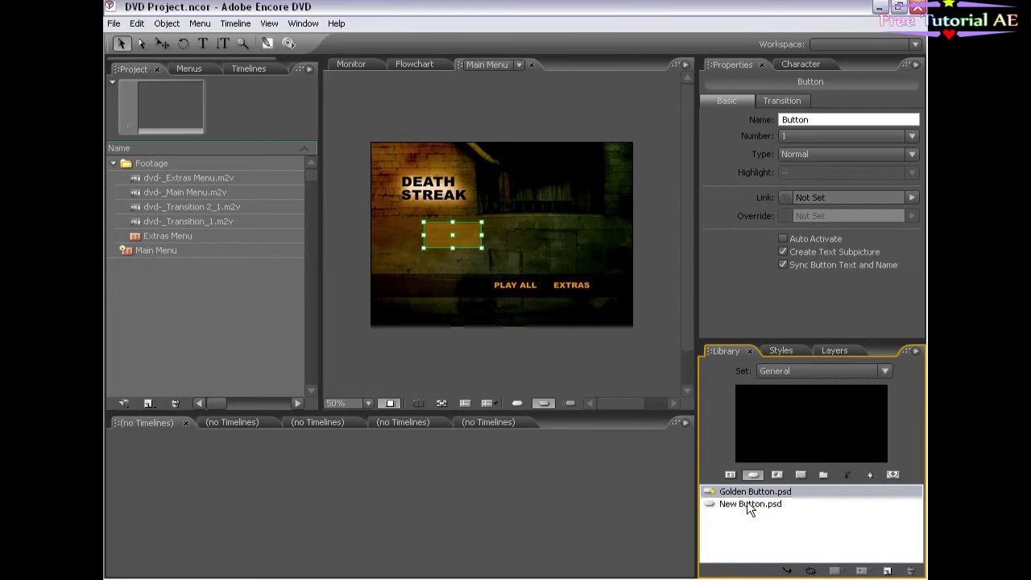
{"action": "left_click", "coordinate": [746, 501]}
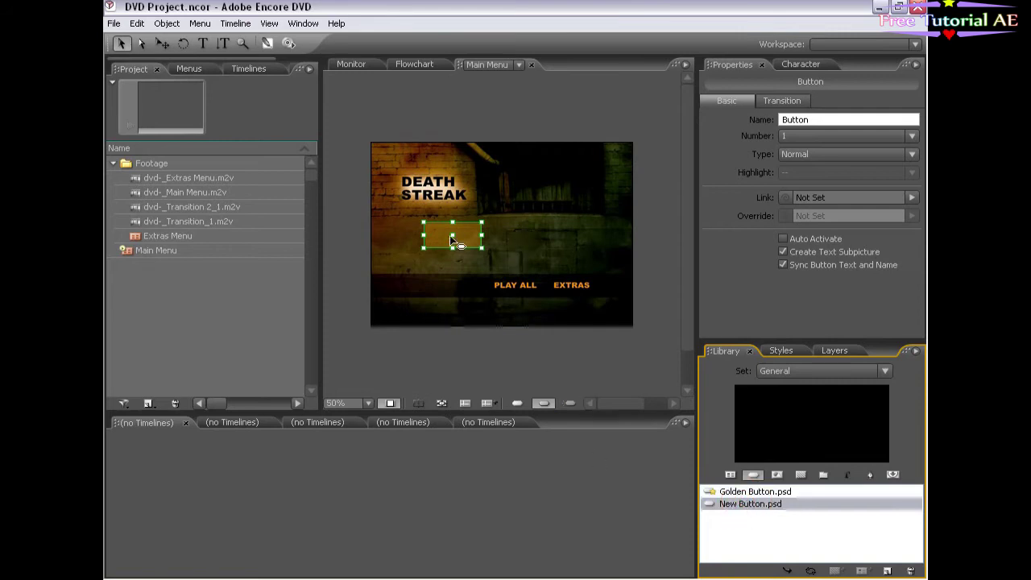
Step: At 100% zoom, place the button over the PLAY ALL text and adjust its edges to fit
{"action": "left_click", "coordinate": [366, 402]}
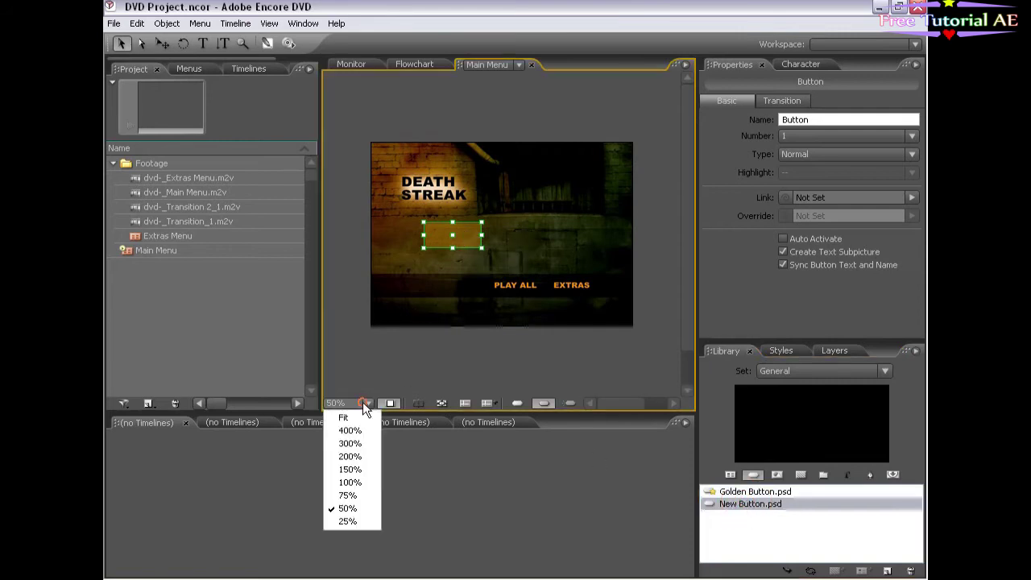
{"action": "left_click", "coordinate": [363, 484]}
{"action": "left_click_drag", "start_coordinate": [423, 243], "coordinate": [588, 337]}
{"action": "left_click_drag", "start_coordinate": [519, 361], "coordinate": [516, 359]}
{"action": "left_click_drag", "start_coordinate": [445, 335], "coordinate": [469, 336]}
{"action": "left_click", "coordinate": [628, 362]}
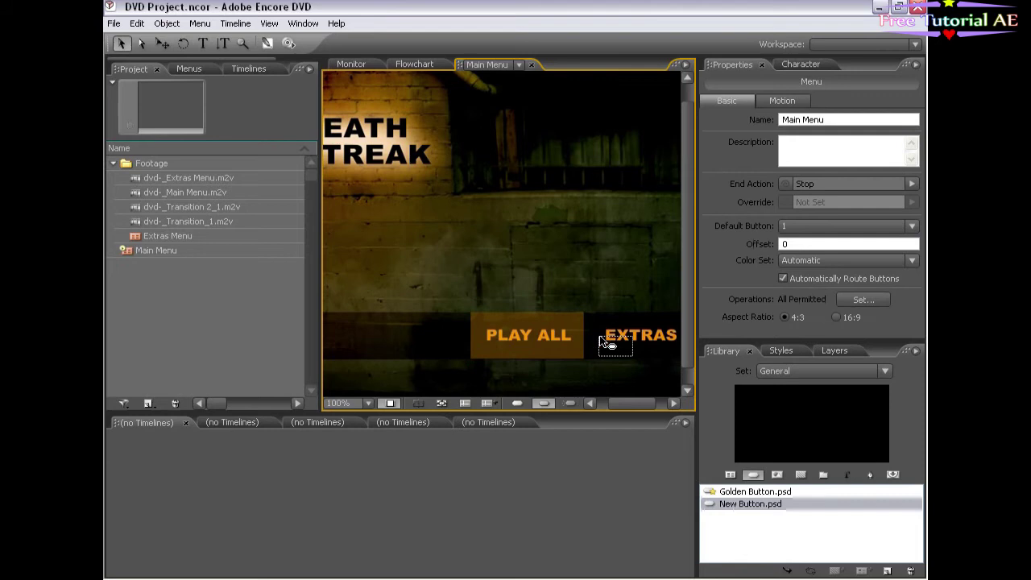
Step: Duplicate the PLAY ALL button onto the EXTRAS text and narrow the copy slightly from its right edge
{"action": "left_click_drag", "start_coordinate": [607, 404], "coordinate": [621, 403]}
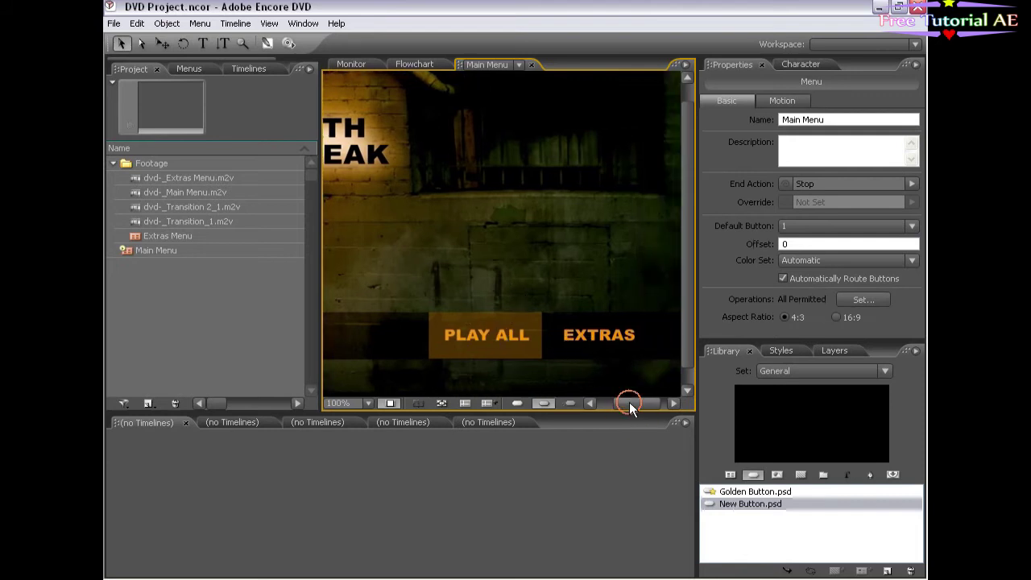
{"action": "left_click", "coordinate": [491, 354]}
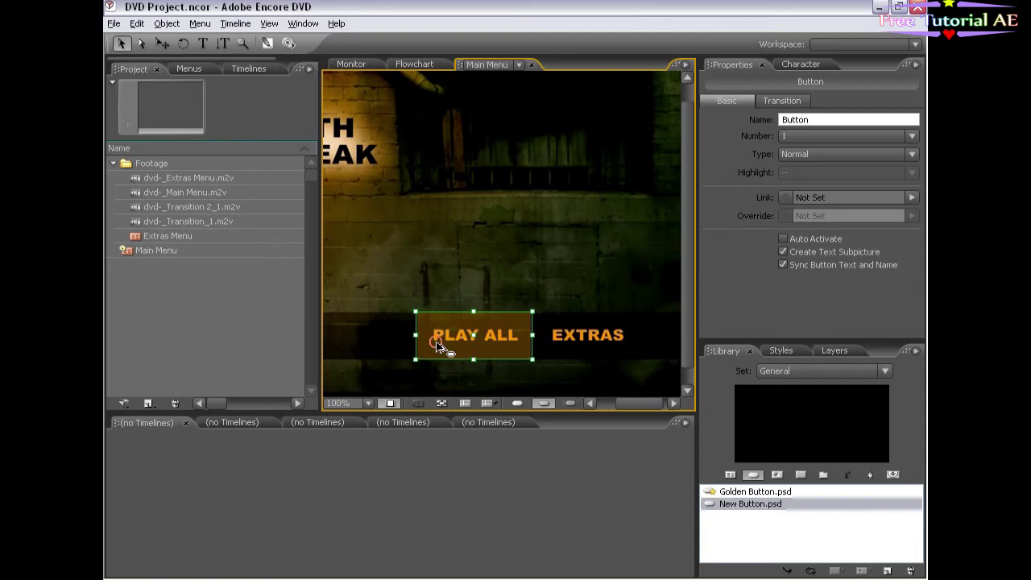
{"action": "left_click_drag", "start_coordinate": [449, 348], "coordinate": [553, 343]}
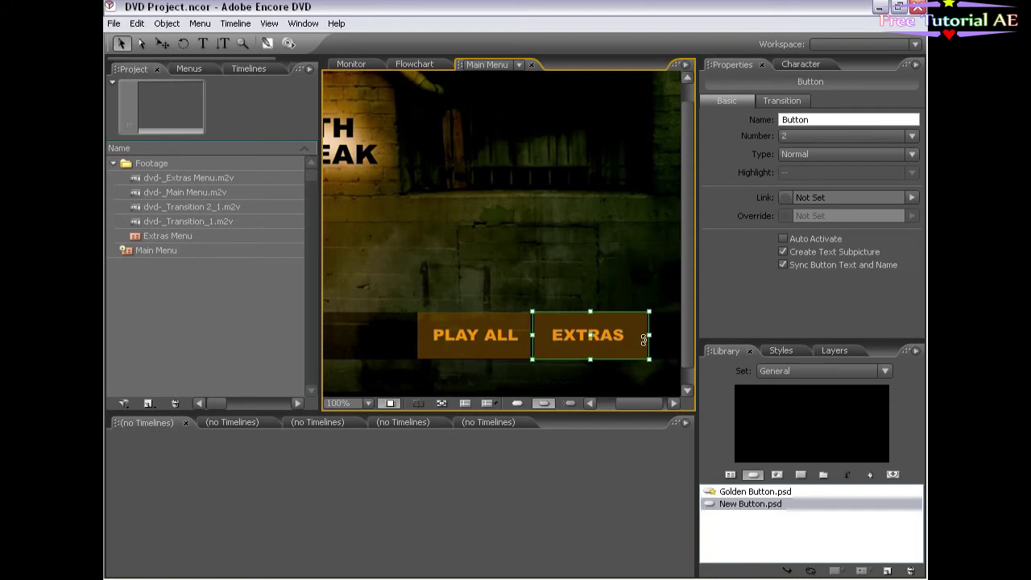
{"action": "left_click_drag", "start_coordinate": [647, 335], "coordinate": [641, 336]}
{"action": "left_click", "coordinate": [551, 285]}
{"action": "left_click", "coordinate": [469, 355]}
{"action": "left_click", "coordinate": [578, 343]}
{"action": "left_click", "coordinate": [511, 355]}
{"action": "left_click", "coordinate": [566, 341]}
Step: Copy the PLAY ALL button into the Extras Menu and position it over the PLAY ALL text there
{"action": "left_click", "coordinate": [475, 334]}
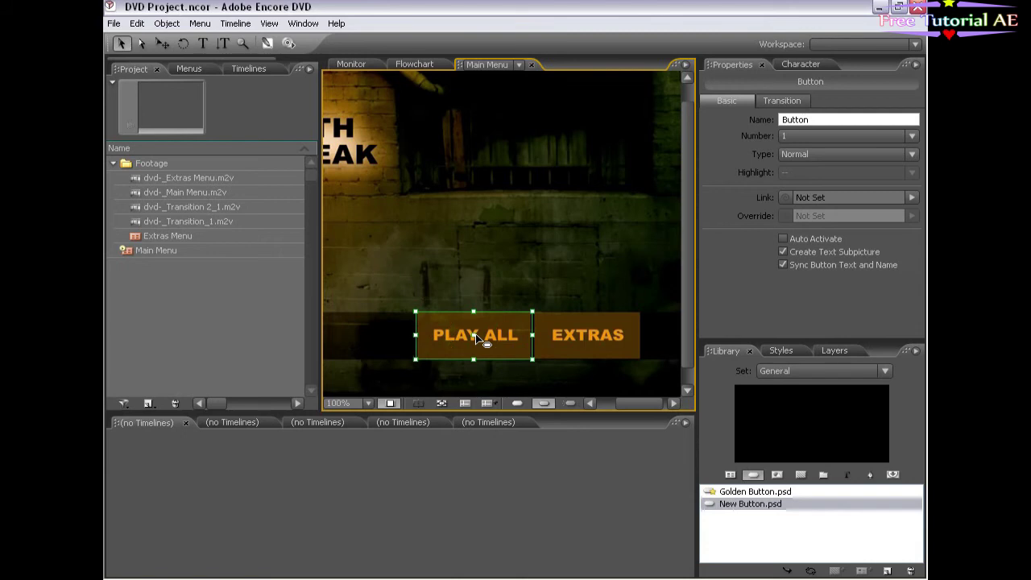
{"action": "left_click", "coordinate": [518, 65]}
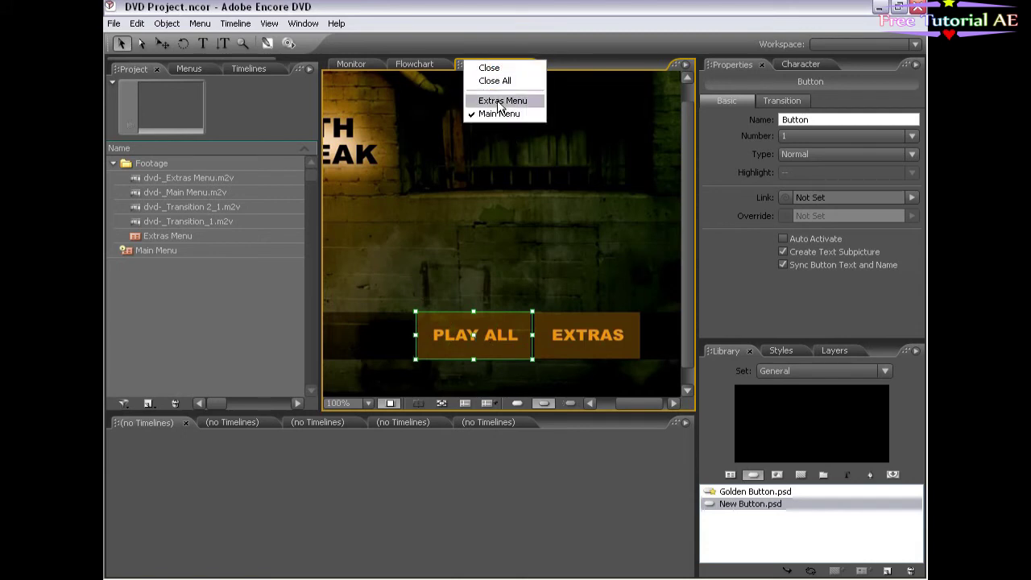
{"action": "left_click", "coordinate": [497, 99]}
{"action": "key", "text": "ctrl+v"}
{"action": "left_click_drag", "start_coordinate": [526, 285], "coordinate": [587, 214]}
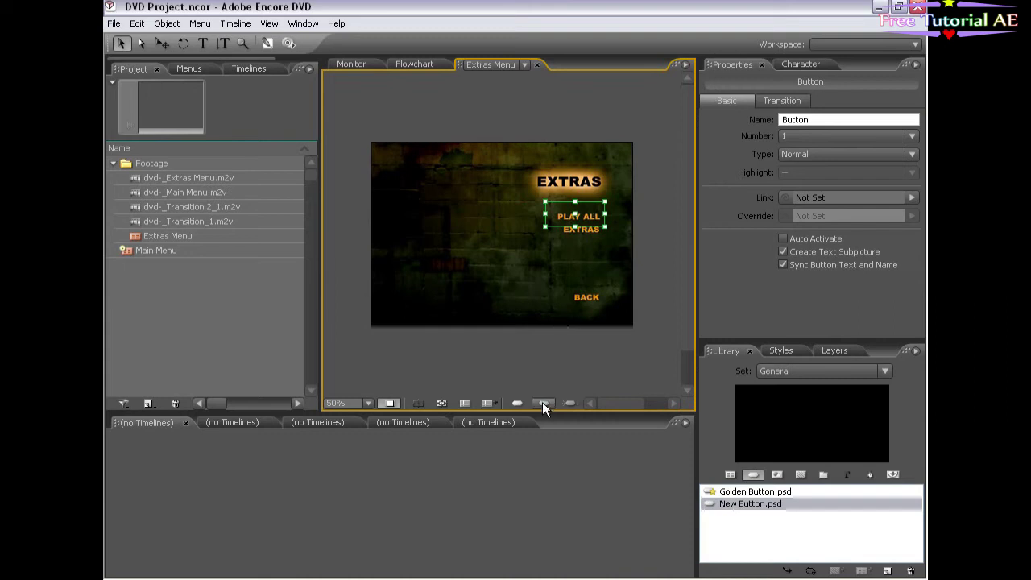
Step: Show the selected-state highlight and reduce the button's height to fit the single PLAY ALL line
{"action": "left_click", "coordinate": [542, 401]}
{"action": "left_click", "coordinate": [368, 403]}
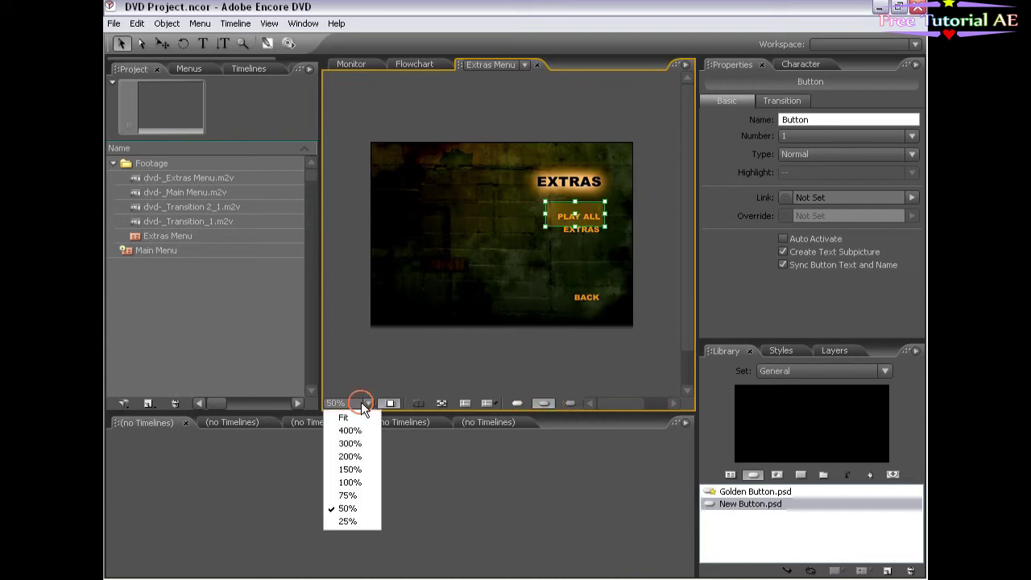
{"action": "left_click", "coordinate": [353, 488]}
{"action": "left_click_drag", "start_coordinate": [623, 402], "coordinate": [636, 402]}
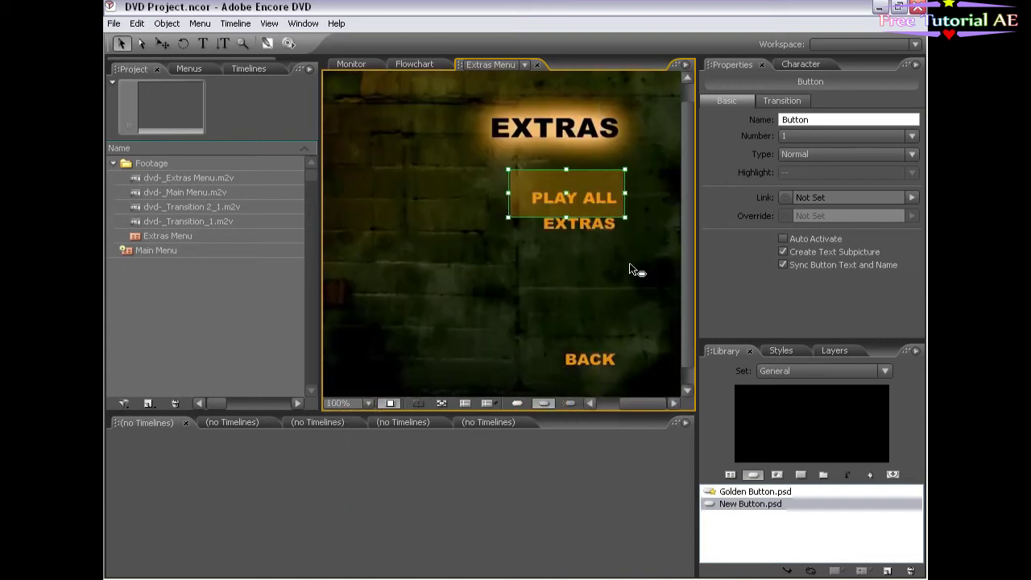
{"action": "left_click_drag", "start_coordinate": [594, 197], "coordinate": [562, 184]}
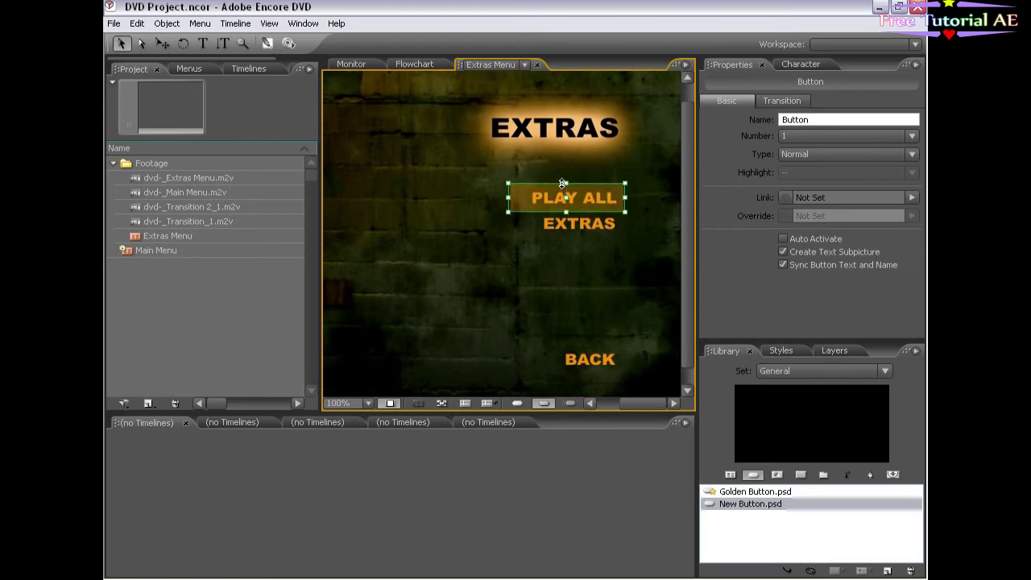
Step: Duplicate the button onto the EXTRAS and BACK lines and nudge the PLAY ALL and EXTRAS buttons up slightly
{"action": "left_click", "coordinate": [593, 225]}
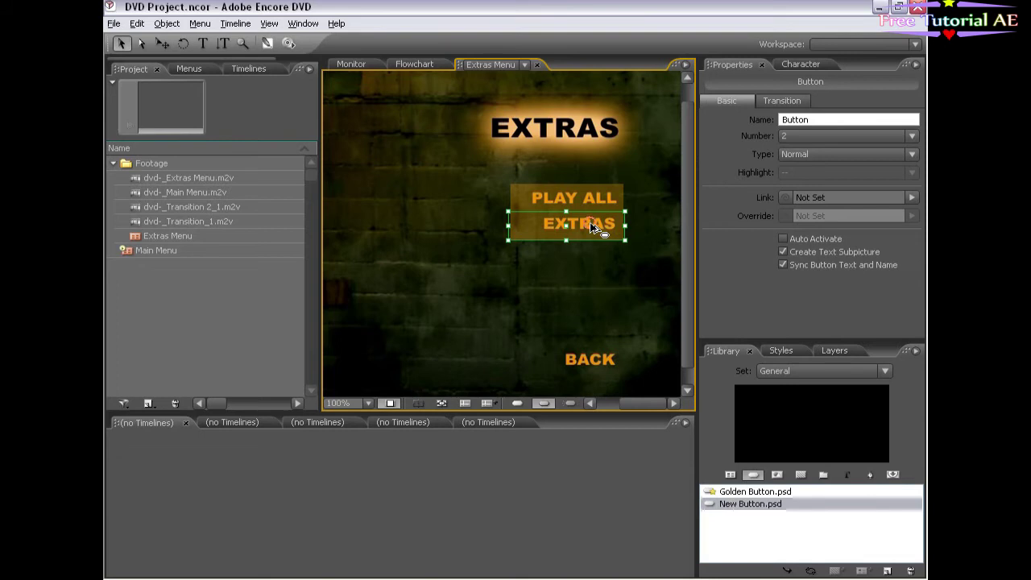
{"action": "left_click_drag", "start_coordinate": [591, 223], "coordinate": [593, 355]}
{"action": "left_click", "coordinate": [597, 207]}
{"action": "left_click", "coordinate": [588, 228]}
{"action": "left_click", "coordinate": [593, 198], "text": "shift"}
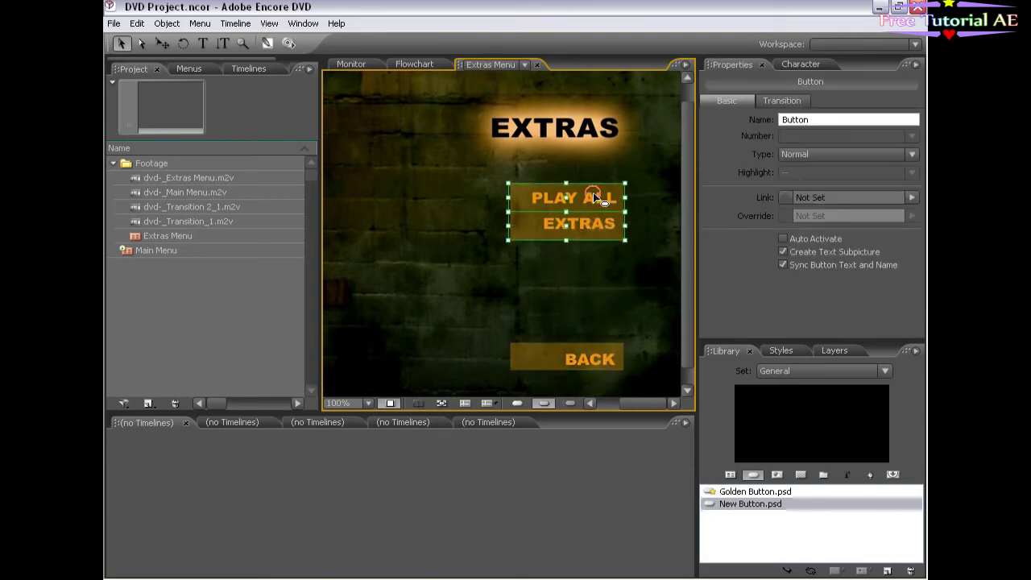
{"action": "left_click", "coordinate": [588, 254]}
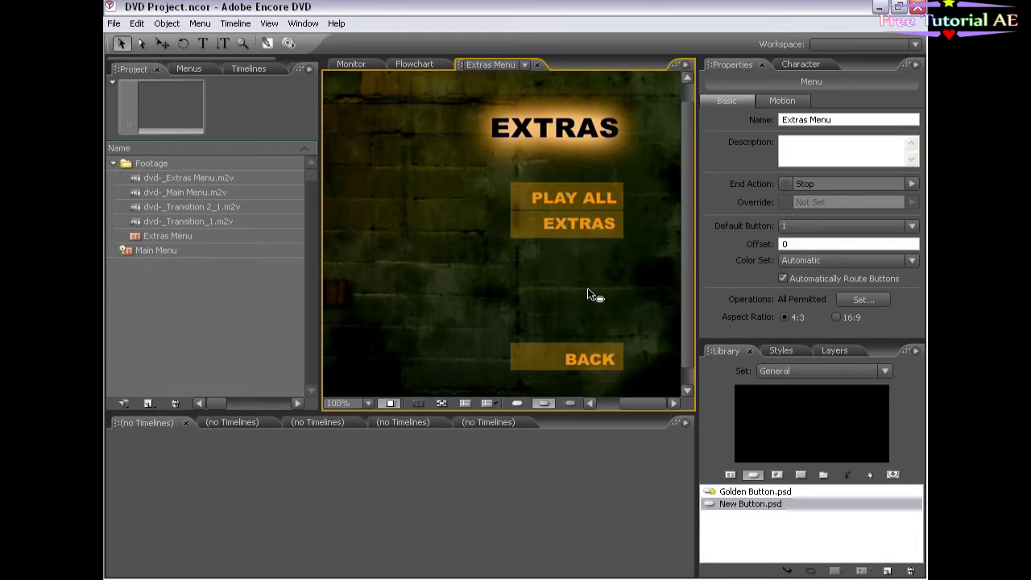
Step: Lower the top edge of the BACK button to fit its text more closely
{"action": "left_click", "coordinate": [553, 352]}
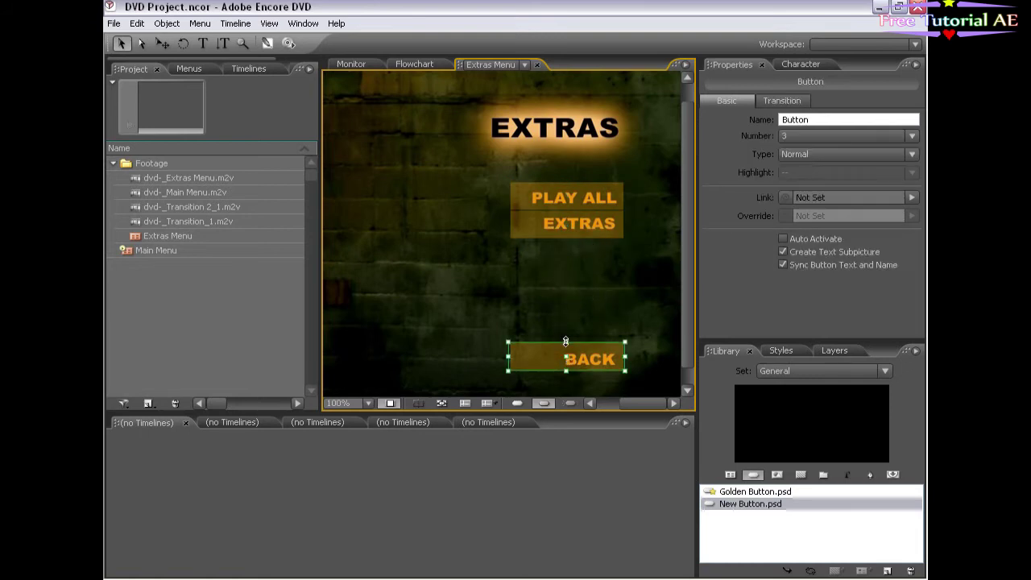
{"action": "left_click", "coordinate": [561, 319]}
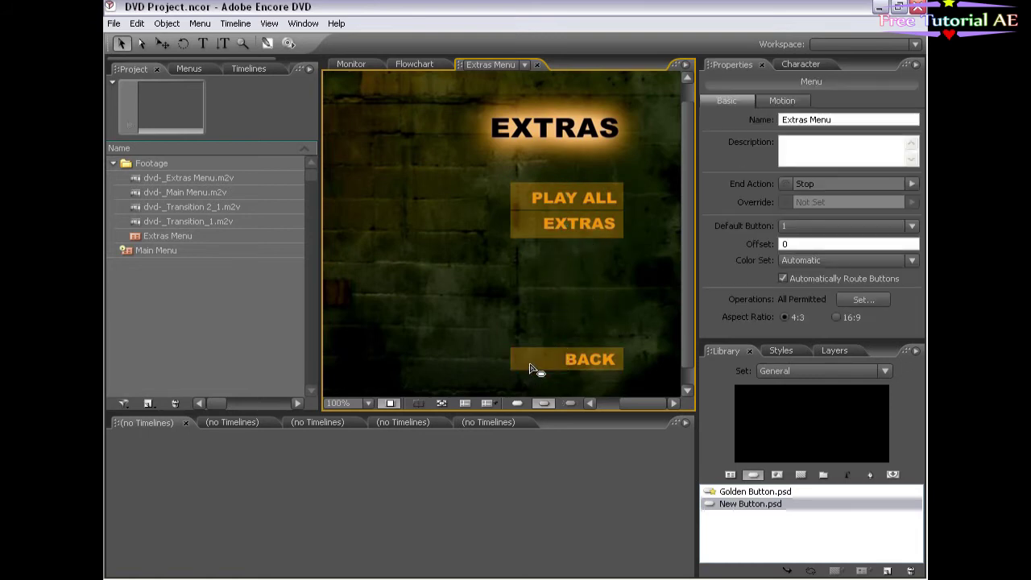
Step: Narrow the BACK button in the Extras Menu from its left edge so the highlight fits closely around the BACK text
{"action": "left_click", "coordinate": [528, 360]}
{"action": "left_click_drag", "start_coordinate": [510, 358], "coordinate": [556, 358]}
{"action": "left_click", "coordinate": [553, 292]}
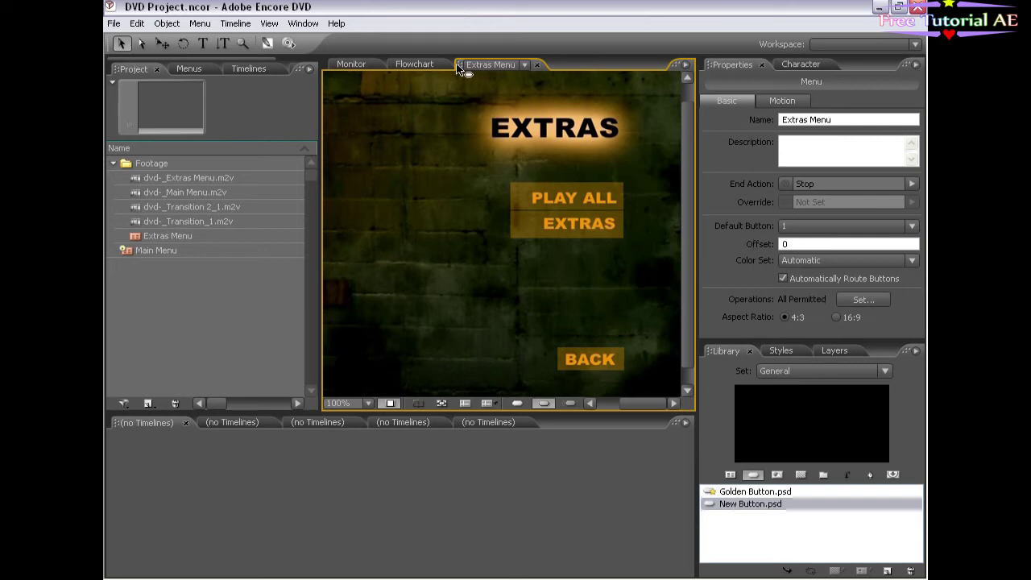
Step: Examine the PLAY ALL, EXTRAS and BACK buttons while alternating between the Extras Menu and the Main Menu
{"action": "left_click", "coordinate": [366, 403]}
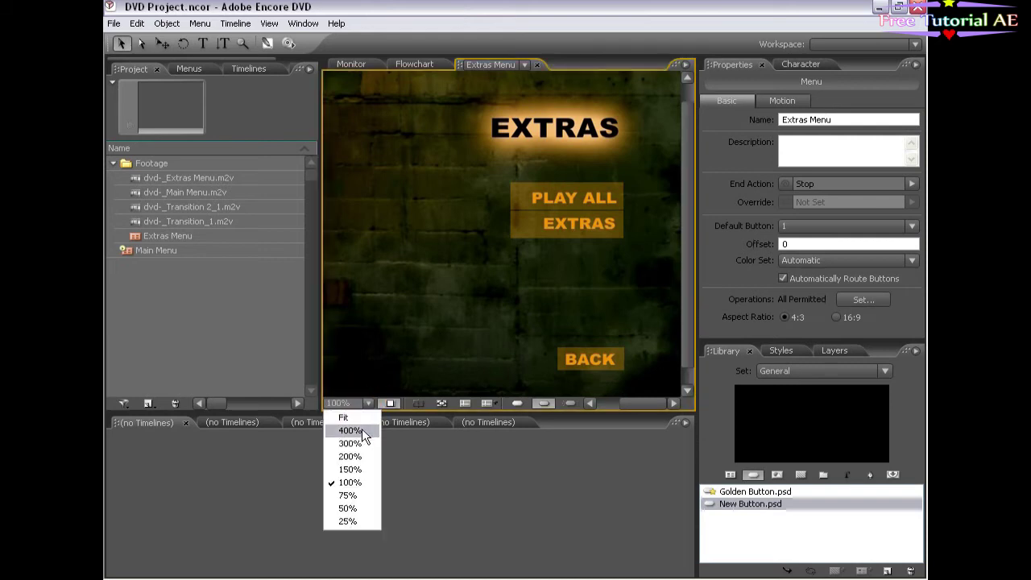
{"action": "left_click", "coordinate": [348, 507]}
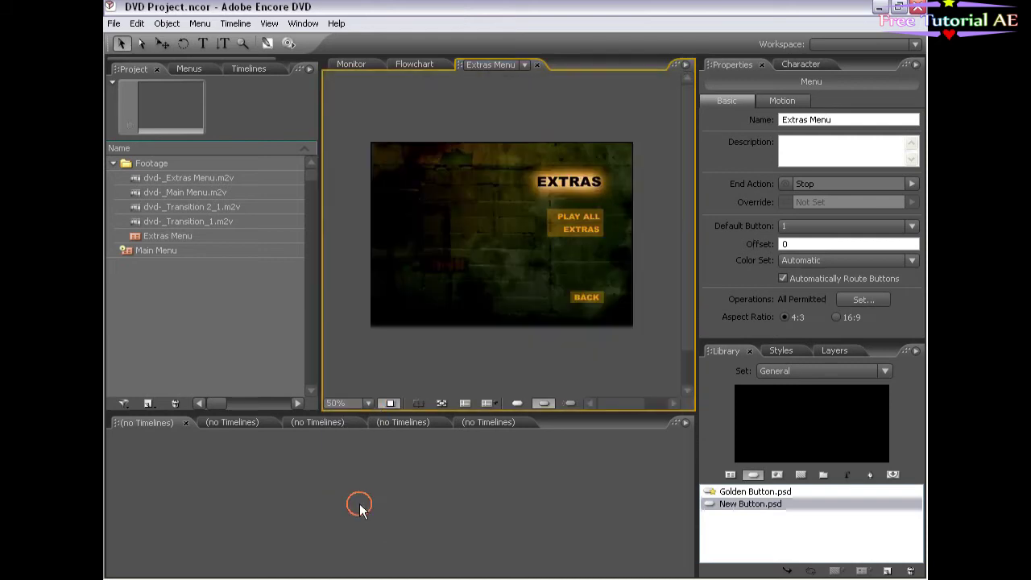
{"action": "left_click", "coordinate": [503, 66]}
{"action": "left_click", "coordinate": [496, 113]}
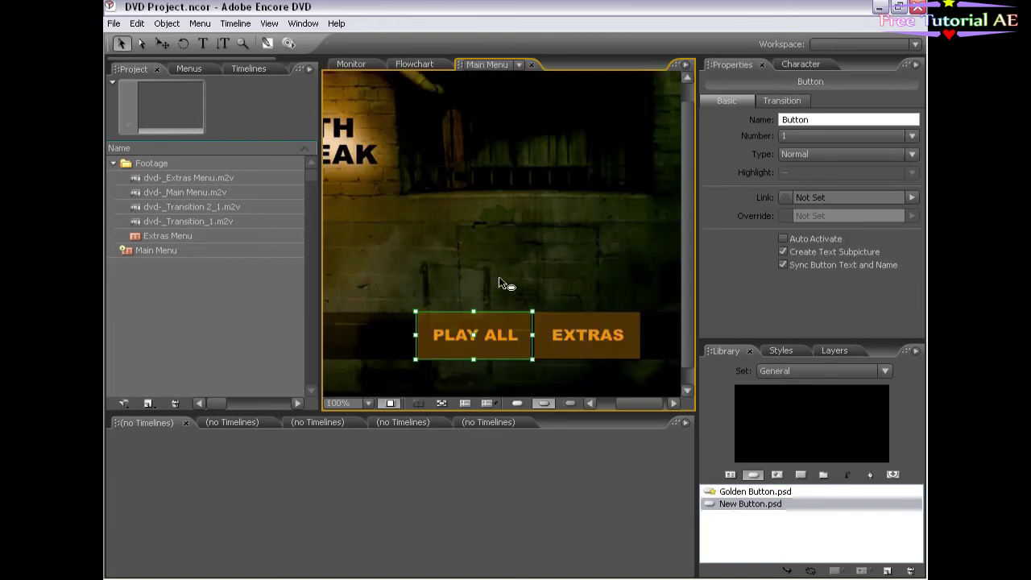
{"action": "left_click", "coordinate": [487, 244]}
{"action": "left_click", "coordinate": [465, 344]}
{"action": "left_click", "coordinate": [506, 65]}
{"action": "left_click", "coordinate": [506, 102]}
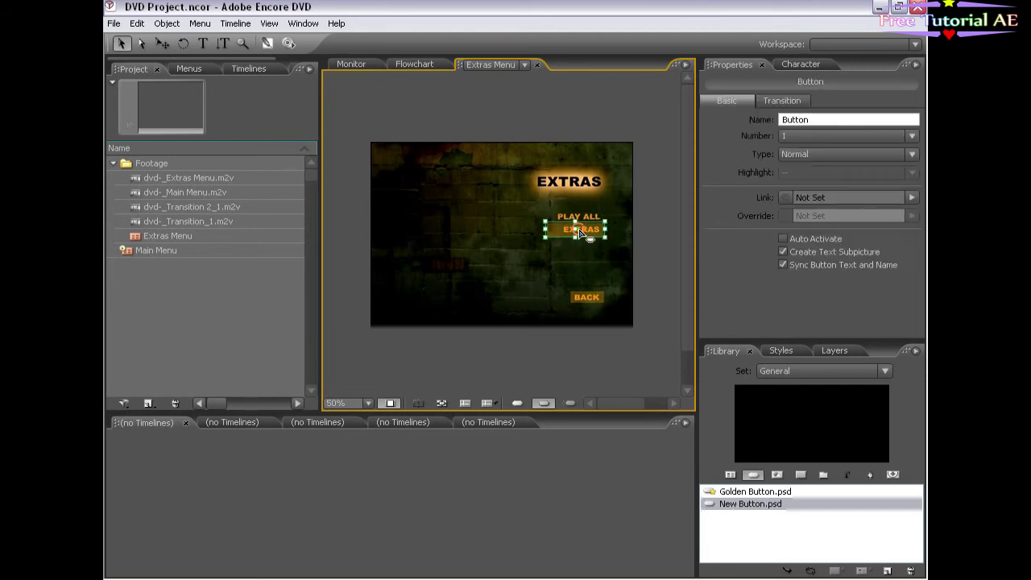
{"action": "left_click", "coordinate": [493, 65]}
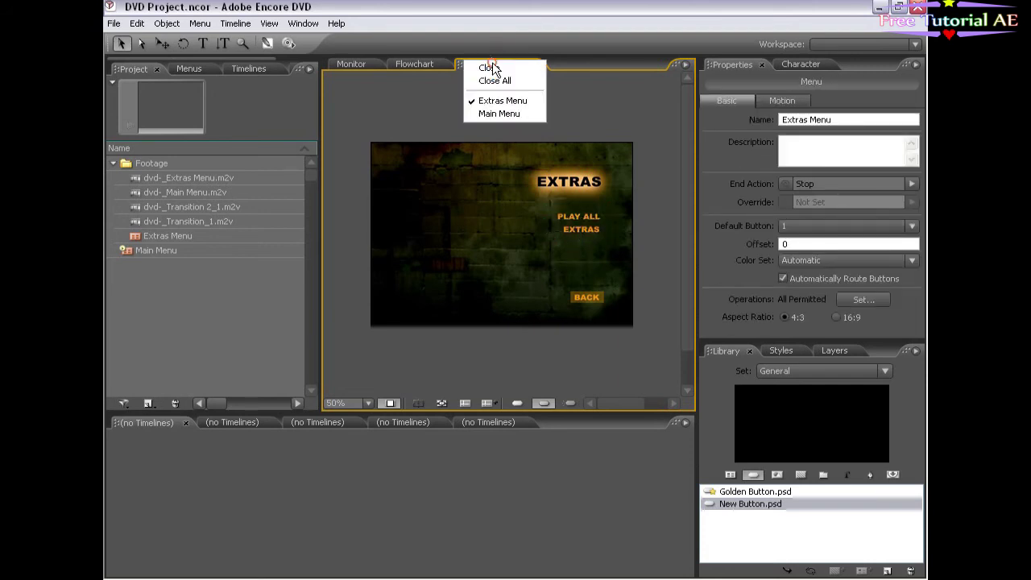
{"action": "left_click", "coordinate": [499, 114]}
{"action": "left_click", "coordinate": [595, 358]}
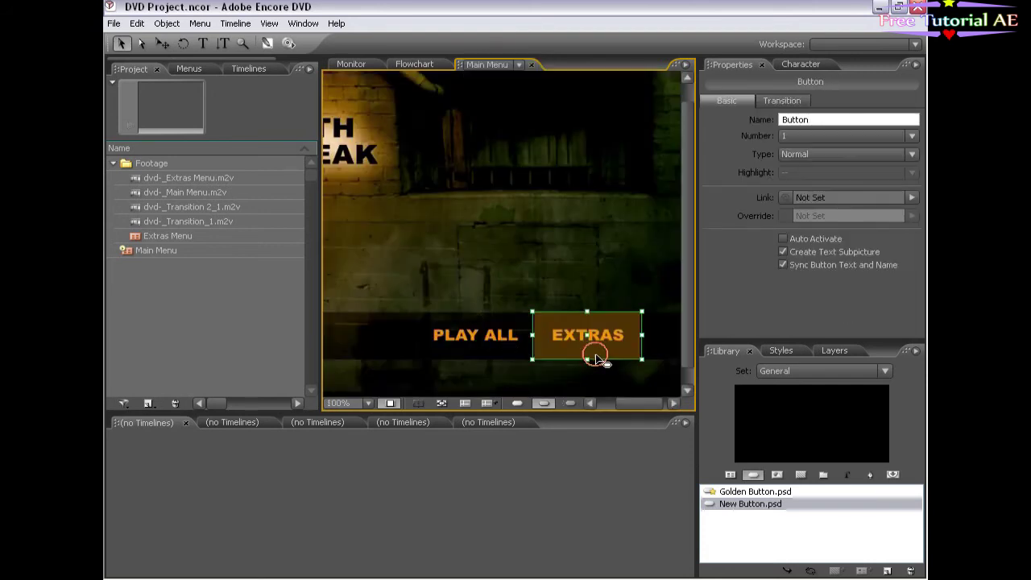
{"action": "left_click", "coordinate": [493, 64]}
{"action": "left_click", "coordinate": [502, 100]}
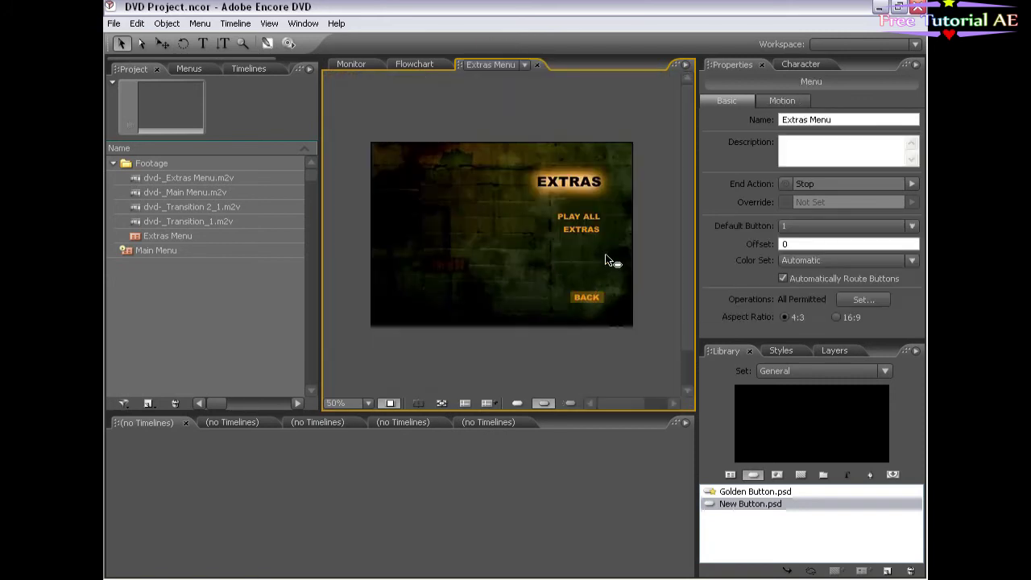
{"action": "left_click", "coordinate": [600, 300]}
{"action": "left_click", "coordinate": [523, 65]}
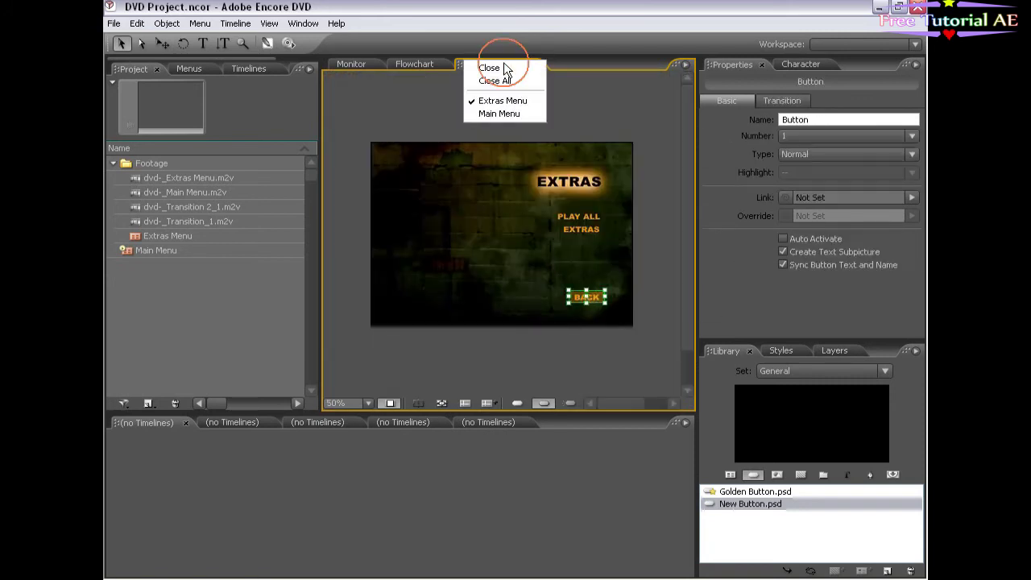
Step: Link the EXTRAS button in the Main Menu to the Extras Menu's Default button
{"action": "left_click", "coordinate": [500, 116]}
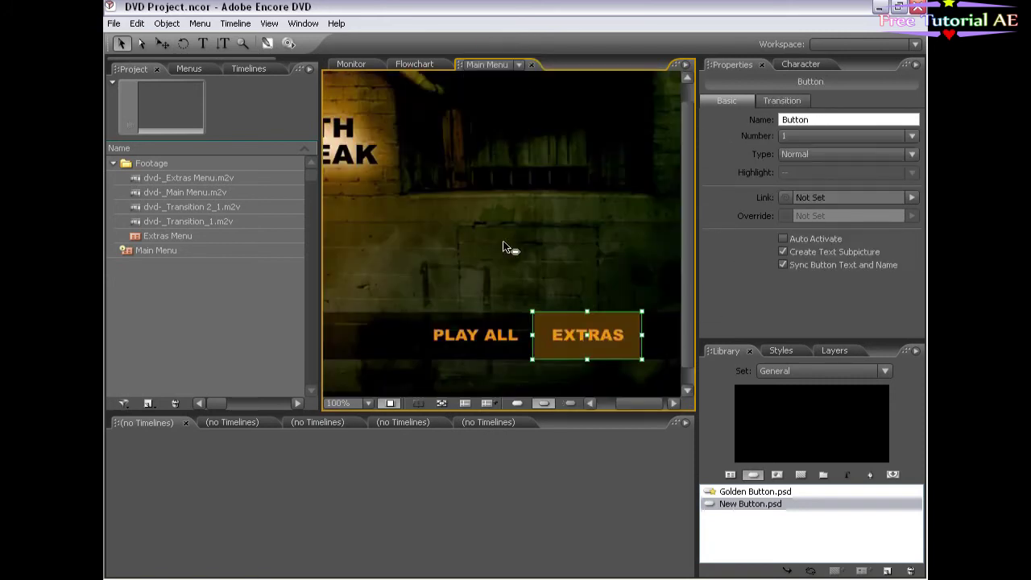
{"action": "left_click", "coordinate": [561, 347]}
{"action": "left_click_drag", "start_coordinate": [785, 198], "coordinate": [179, 237]}
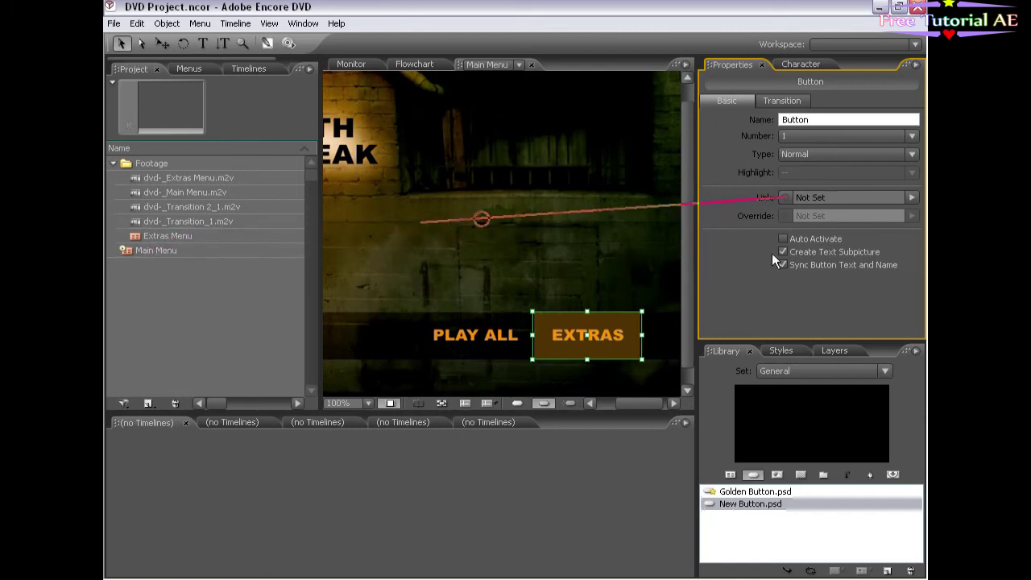
{"action": "left_click", "coordinate": [909, 198]}
{"action": "mouse_move", "coordinate": [863, 256]}
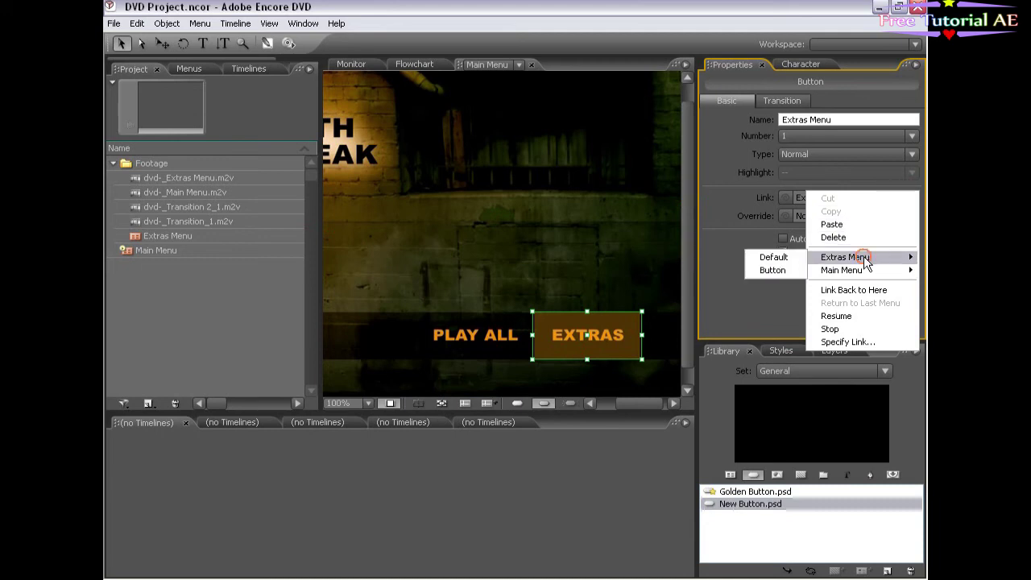
{"action": "left_click", "coordinate": [769, 259]}
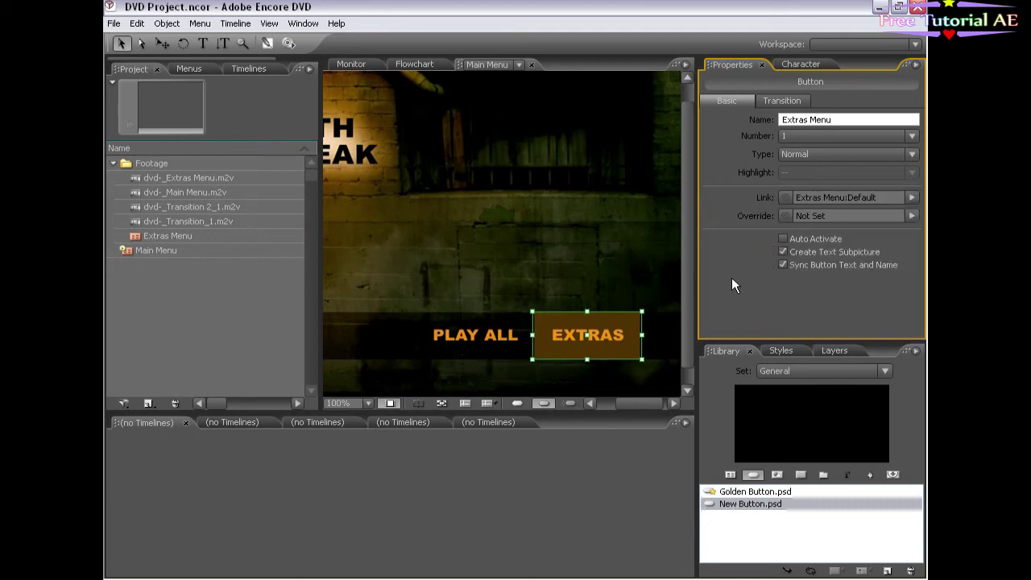
Step: Link the BACK button in the Extras Menu to the Main Menu's Default button
{"action": "left_click", "coordinate": [519, 63]}
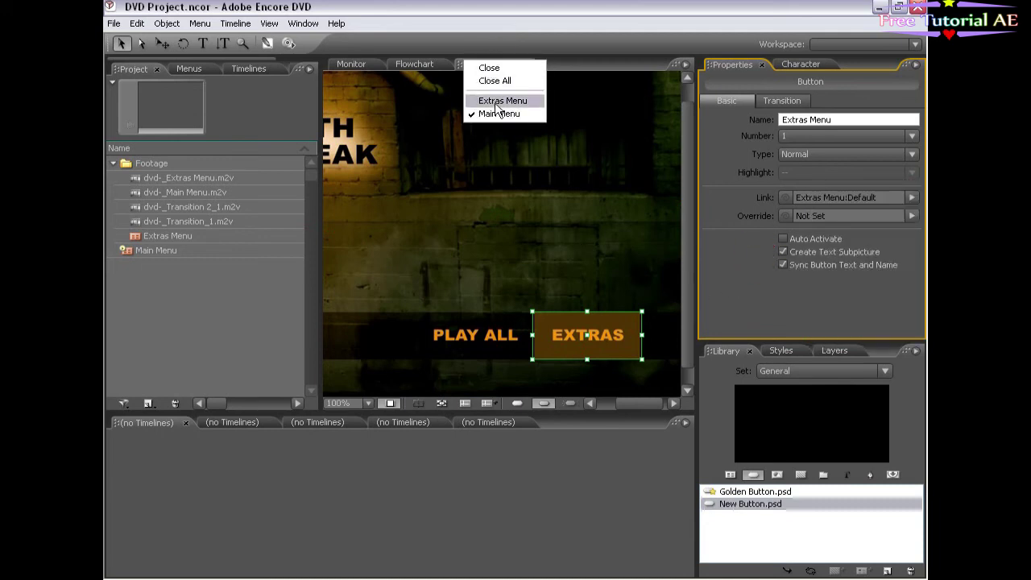
{"action": "left_click", "coordinate": [495, 101]}
{"action": "left_click", "coordinate": [587, 312]}
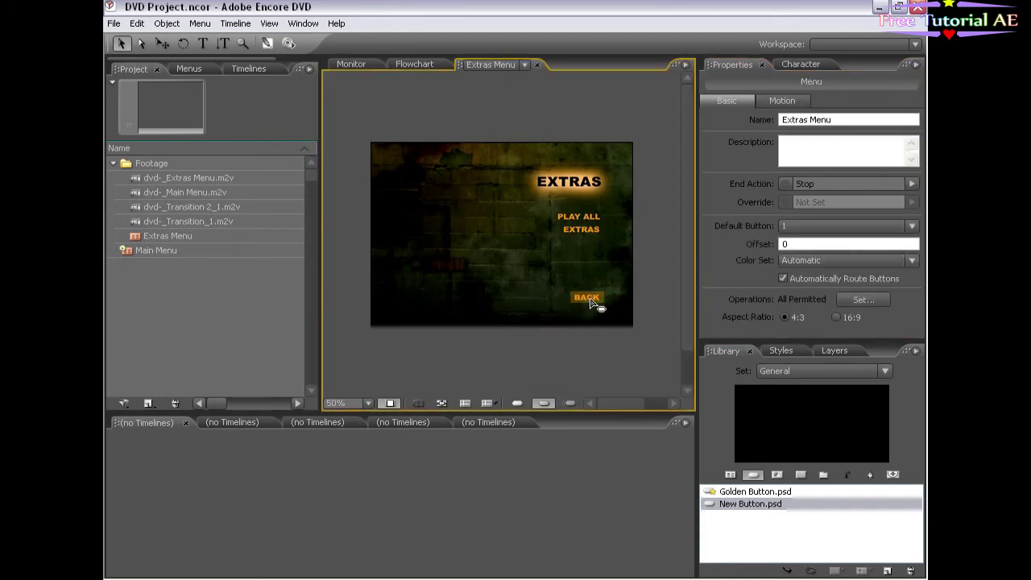
{"action": "left_click", "coordinate": [590, 299]}
{"action": "left_click_drag", "start_coordinate": [784, 198], "coordinate": [161, 253]}
{"action": "left_click", "coordinate": [913, 198]}
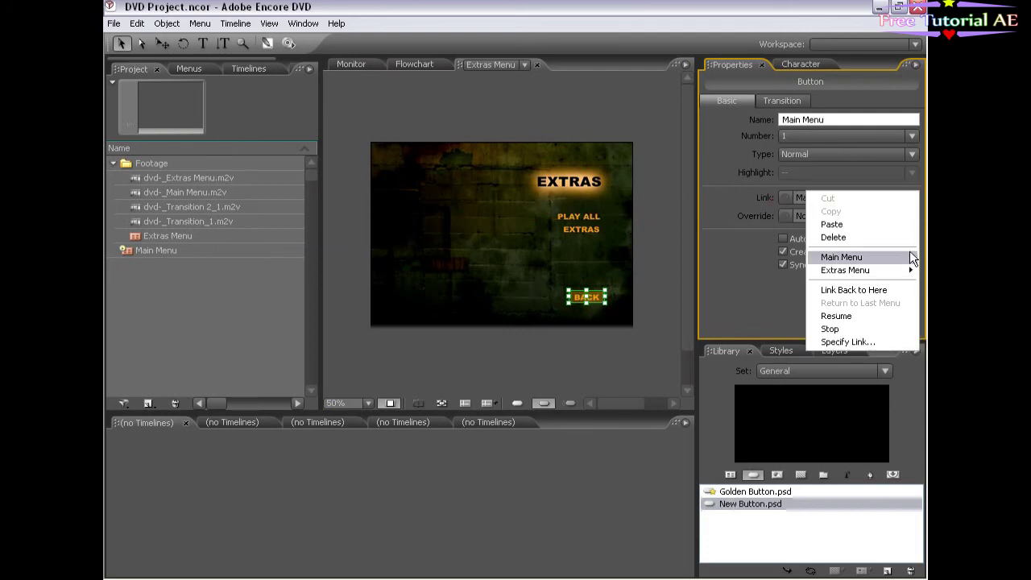
{"action": "mouse_move", "coordinate": [853, 256]}
{"action": "left_click", "coordinate": [765, 256]}
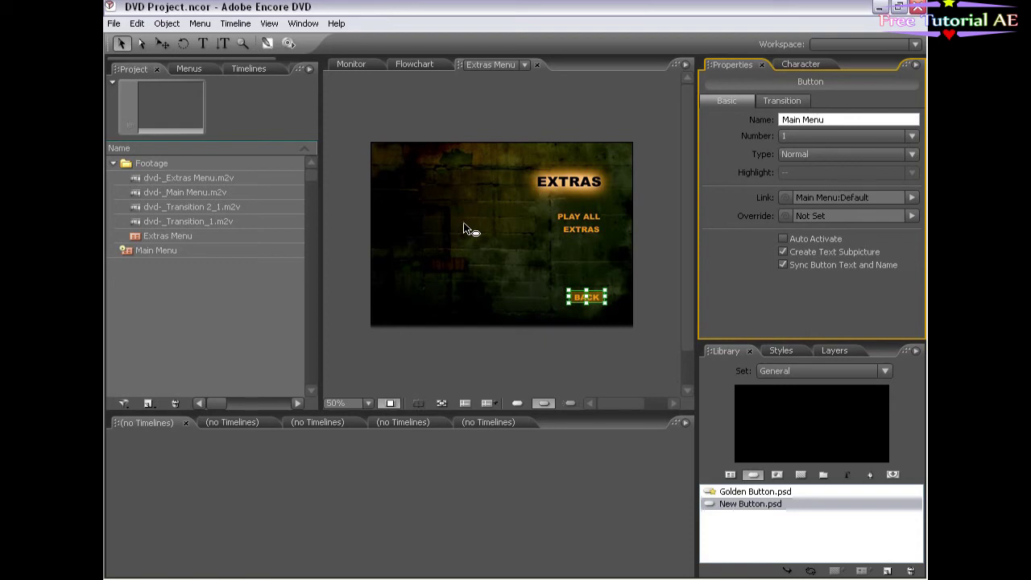
Step: Assign dvd-_Transition 2_1.m2v as the transition of the BACK button in the Extras Menu
{"action": "left_click", "coordinate": [587, 240]}
{"action": "left_click", "coordinate": [590, 296]}
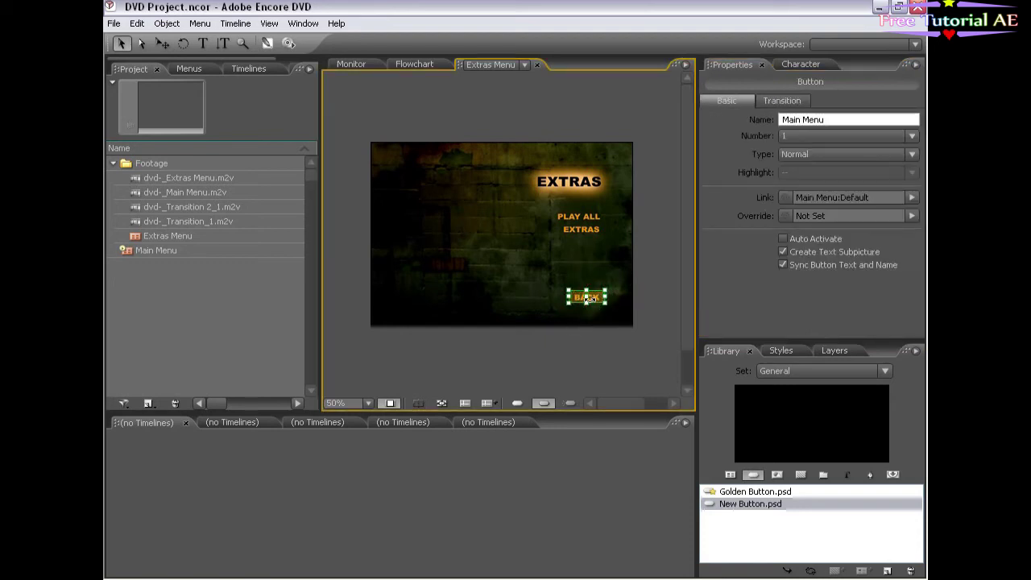
{"action": "left_click", "coordinate": [782, 102]}
{"action": "left_click_drag", "start_coordinate": [783, 126], "coordinate": [208, 207]}
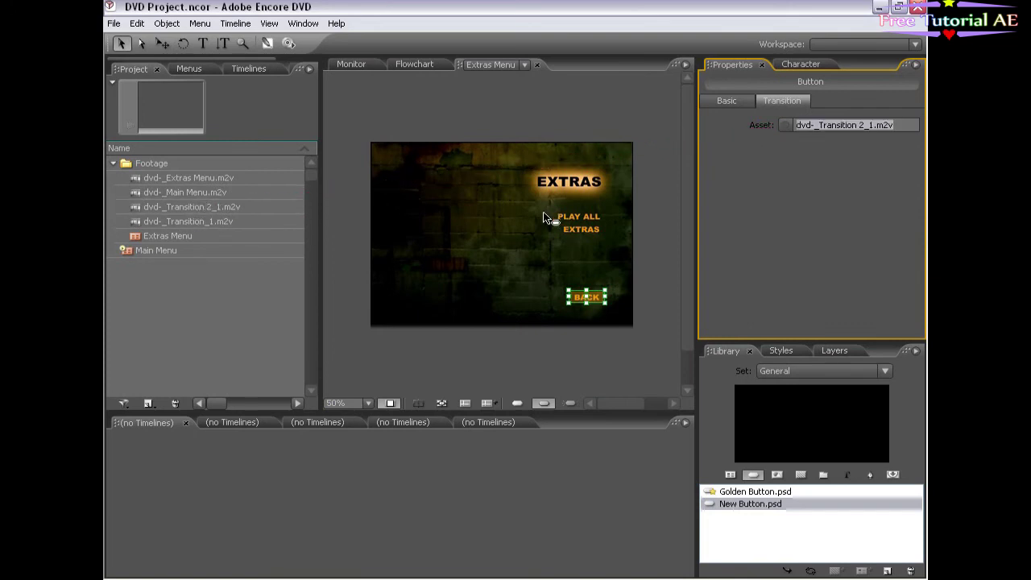
Step: Assign dvd-_Transition_1.m2v as the transition of the EXTRAS button in the Main Menu
{"action": "left_click", "coordinate": [523, 65]}
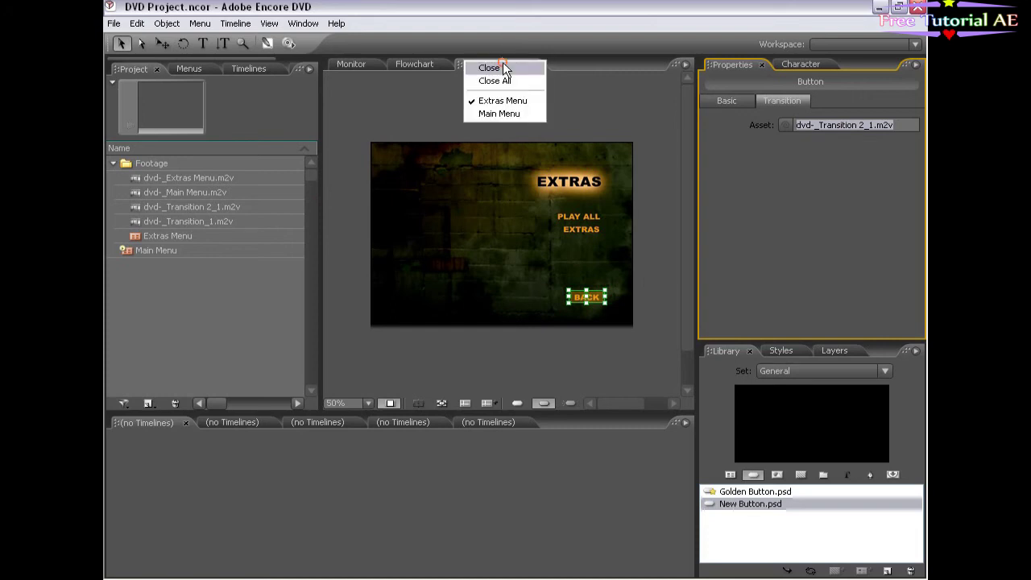
{"action": "left_click", "coordinate": [495, 116]}
{"action": "left_click", "coordinate": [572, 354]}
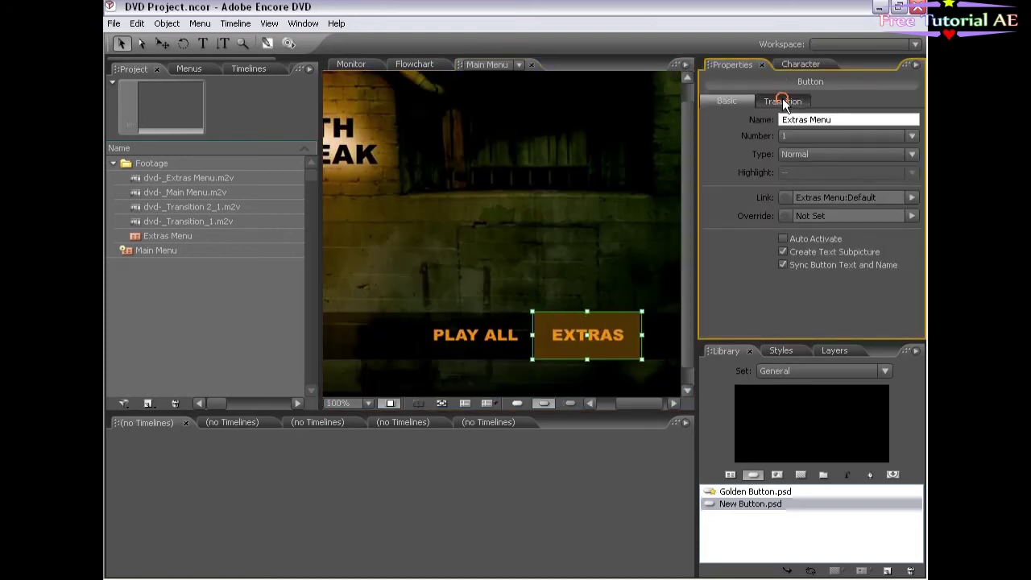
{"action": "left_click", "coordinate": [782, 100]}
{"action": "left_click_drag", "start_coordinate": [785, 126], "coordinate": [207, 222]}
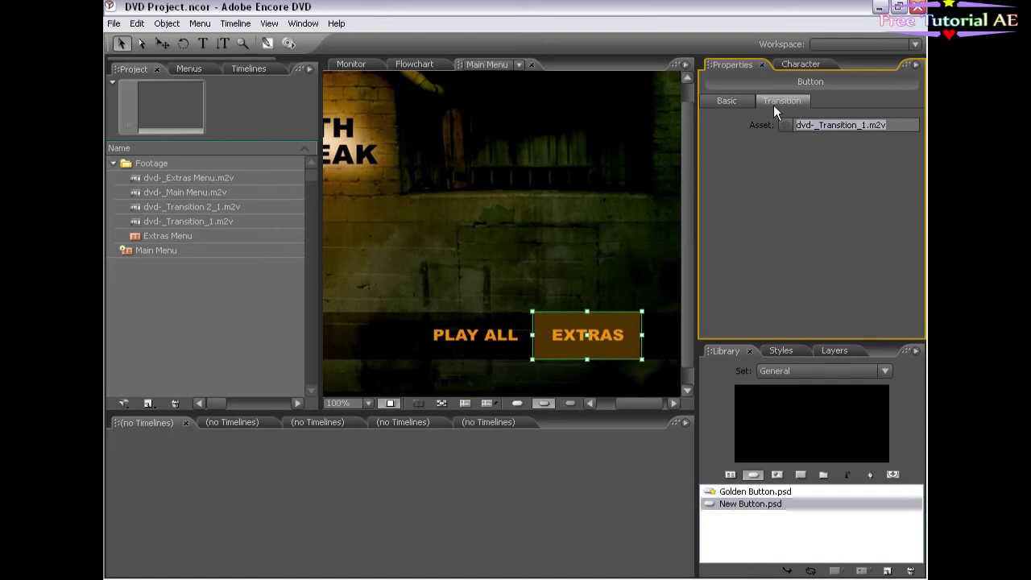
{"action": "left_click", "coordinate": [571, 352]}
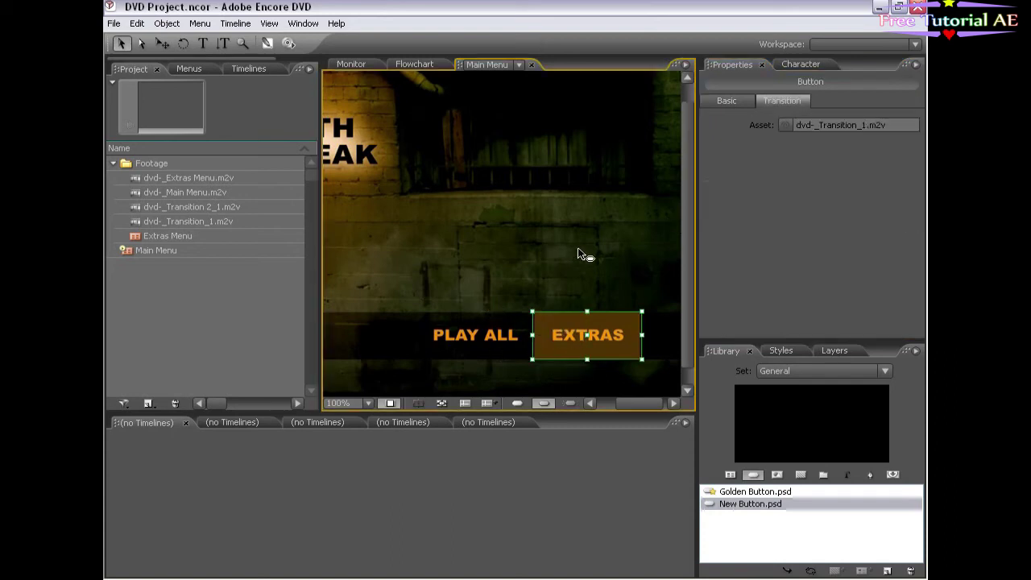
{"action": "left_click_drag", "start_coordinate": [439, 243], "coordinate": [556, 322]}
Step: Start the project preview from the Main Menu and move the preview window so the whole menu fits on screen
{"action": "left_click", "coordinate": [365, 403]}
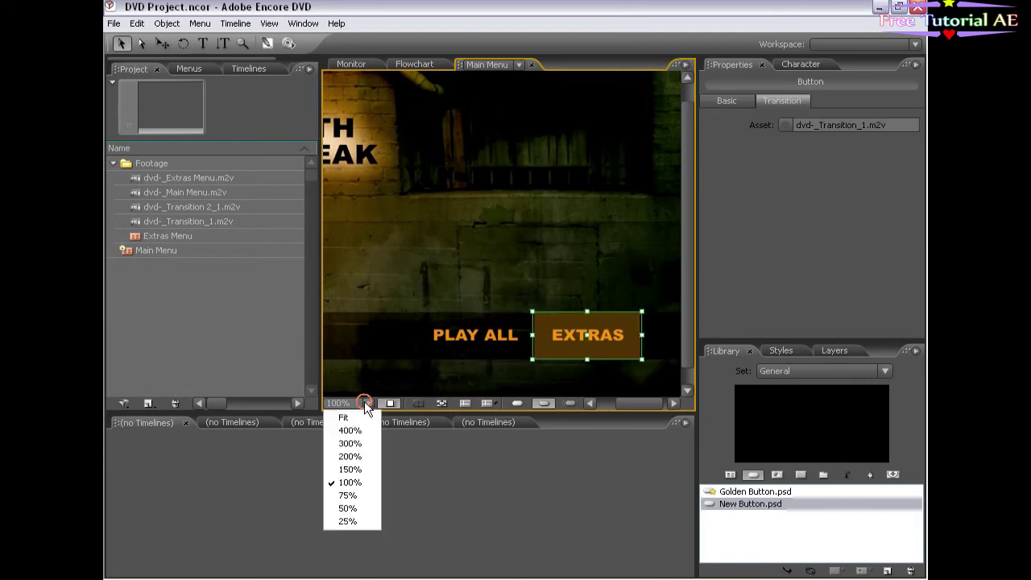
{"action": "left_click", "coordinate": [347, 507]}
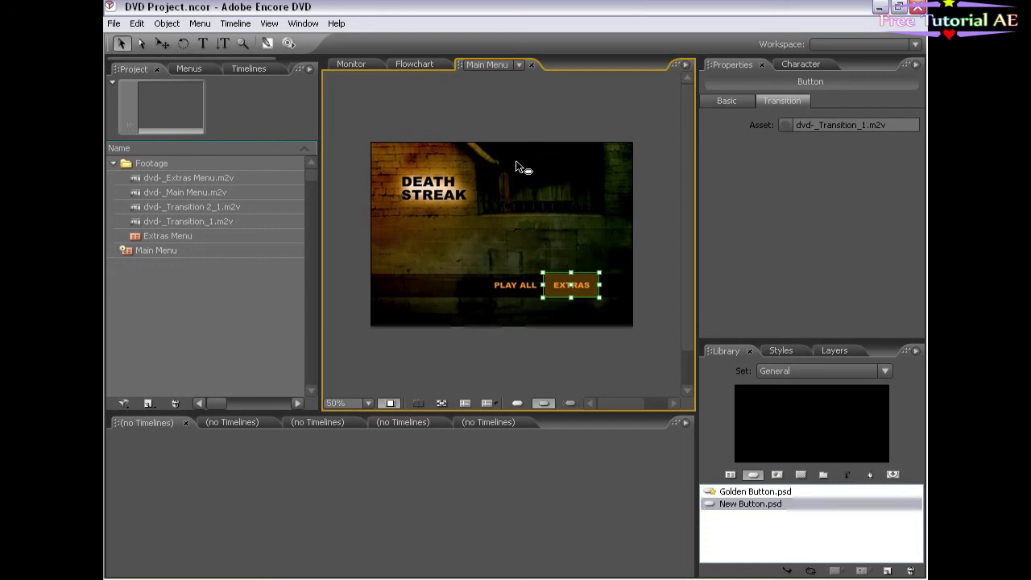
{"action": "left_click", "coordinate": [505, 97]}
{"action": "left_click", "coordinate": [575, 287]}
{"action": "left_click", "coordinate": [485, 124]}
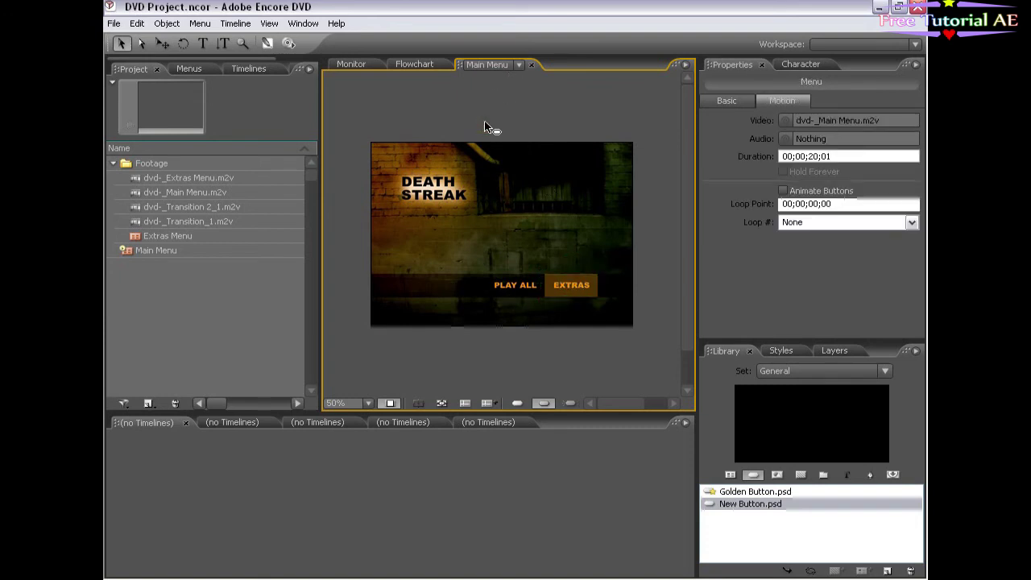
{"action": "left_click", "coordinate": [113, 24]}
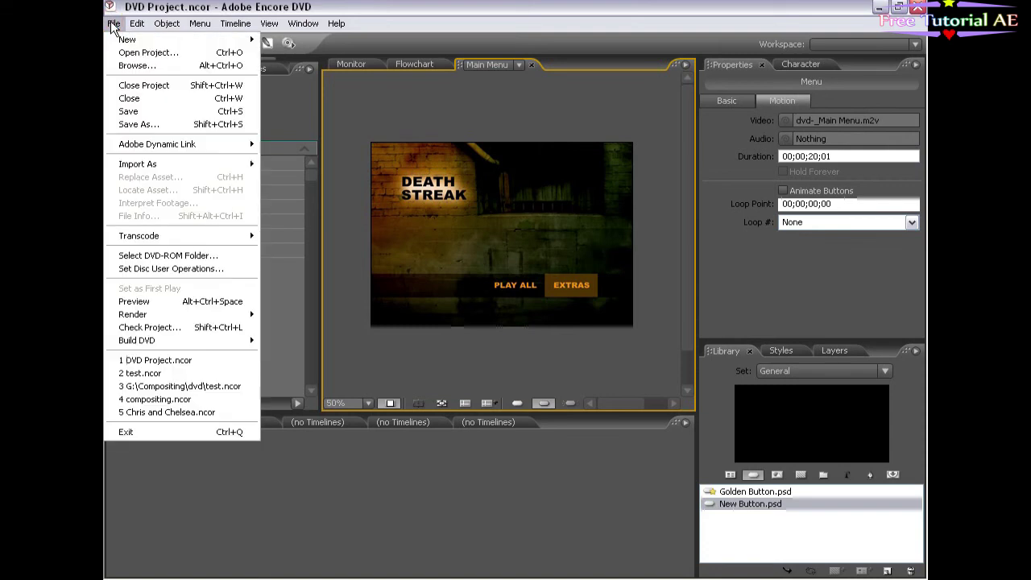
{"action": "left_click", "coordinate": [153, 303]}
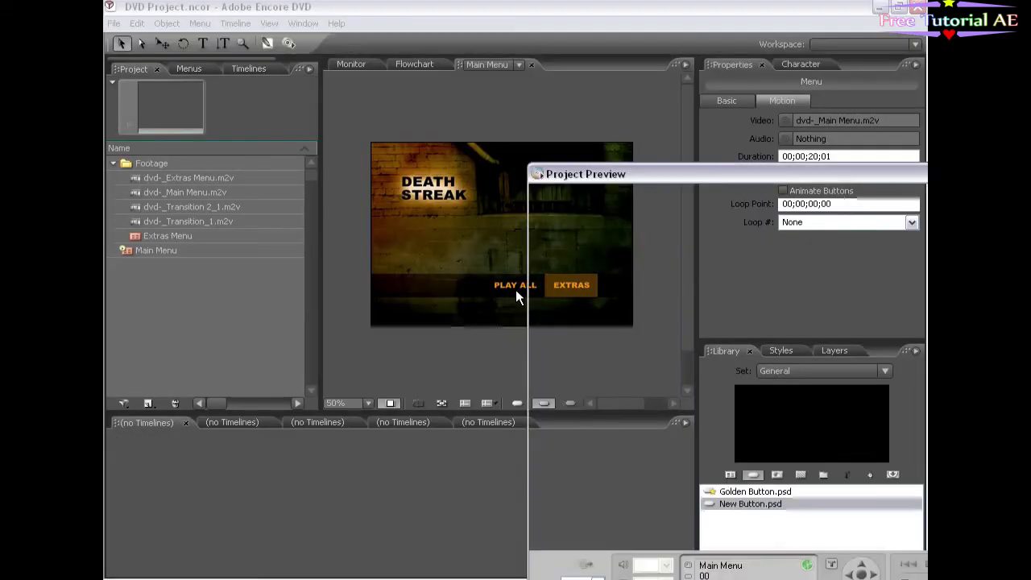
{"action": "left_click_drag", "start_coordinate": [637, 171], "coordinate": [344, 98]}
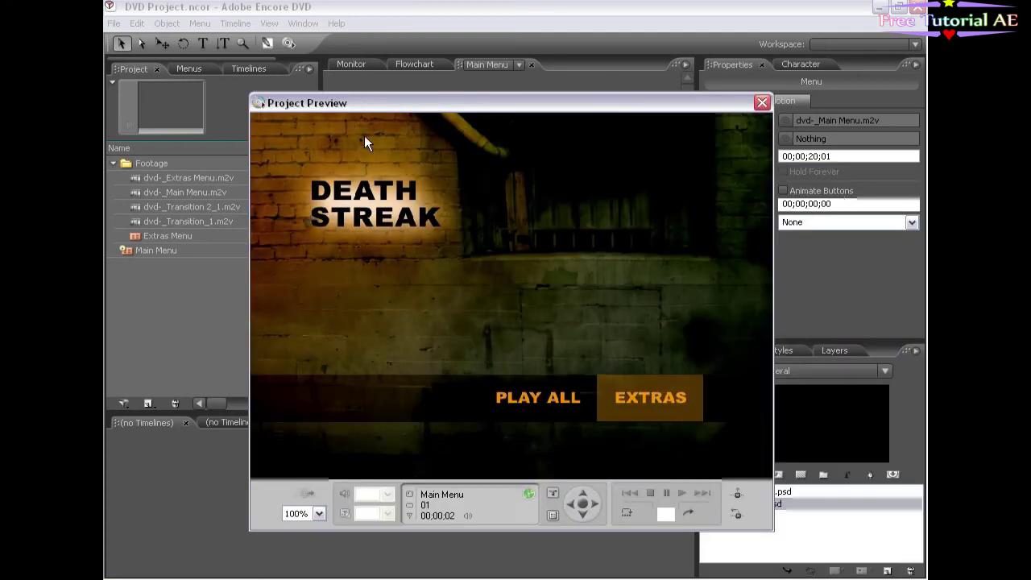
Step: Test the EXTRAS and BACK buttons in the preview by going to the Extras Menu and returning to the Main Menu twice
{"action": "left_click", "coordinate": [627, 400]}
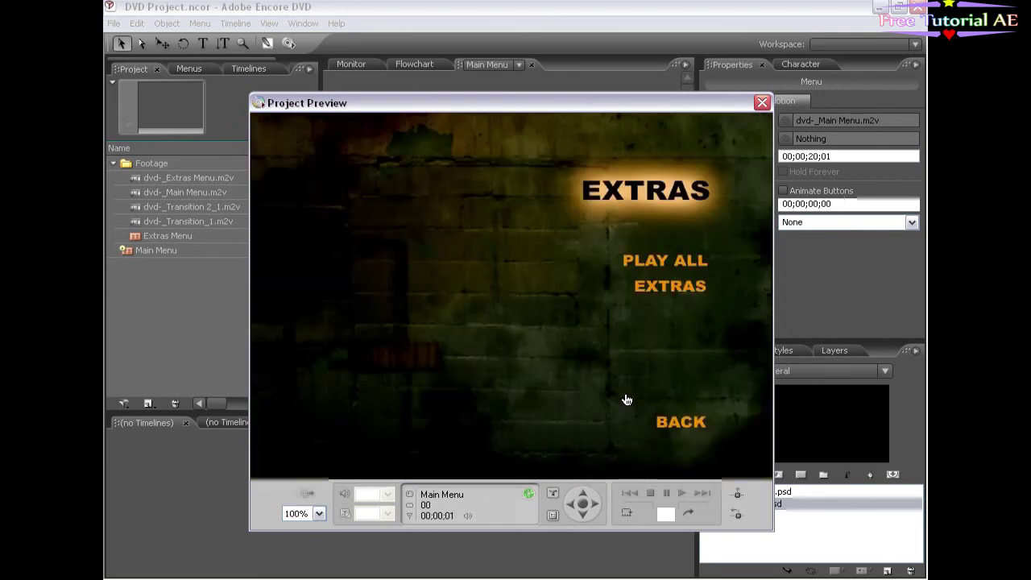
{"action": "left_click", "coordinate": [674, 424]}
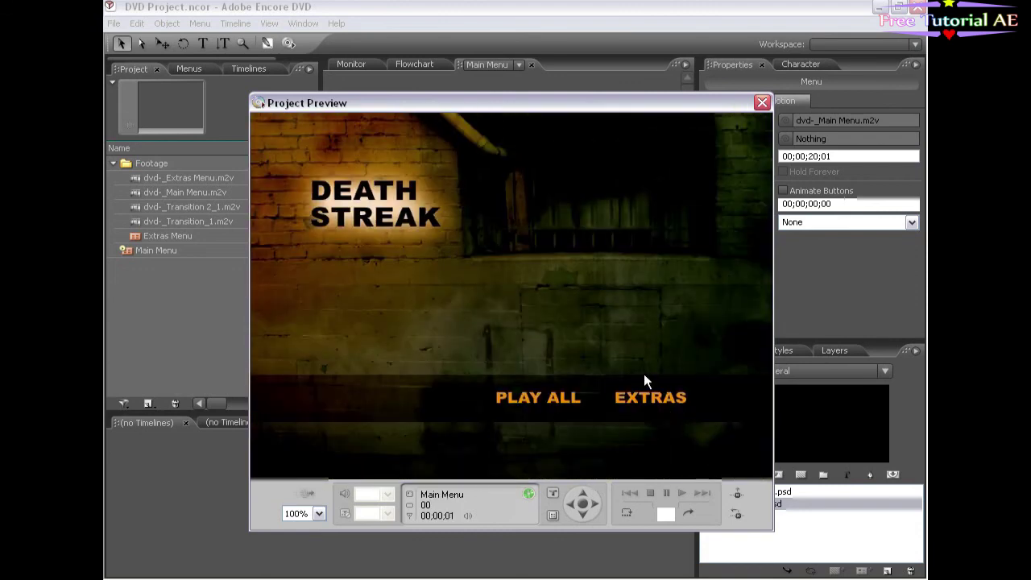
{"action": "left_click", "coordinate": [653, 405]}
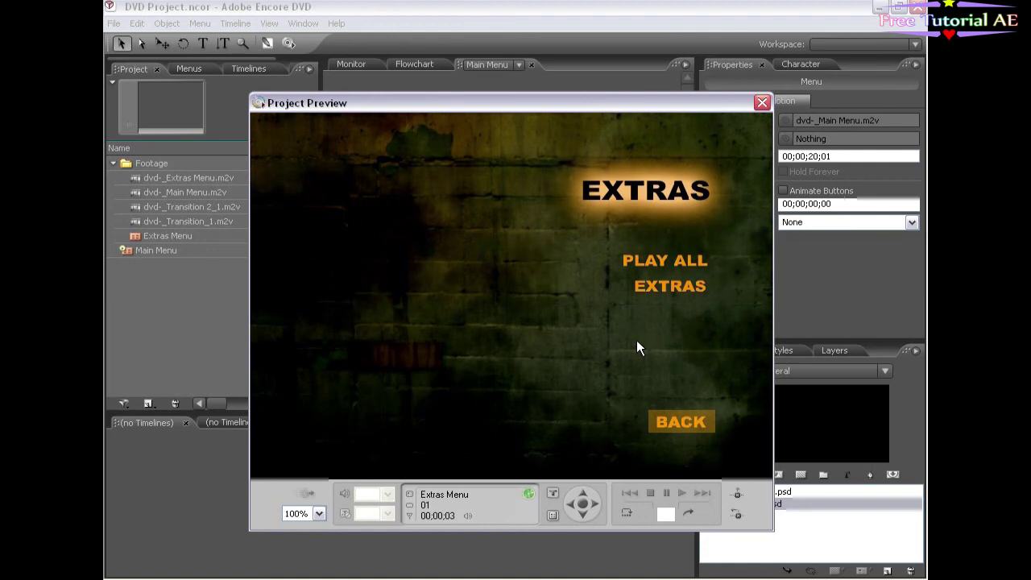
{"action": "left_click", "coordinate": [671, 423]}
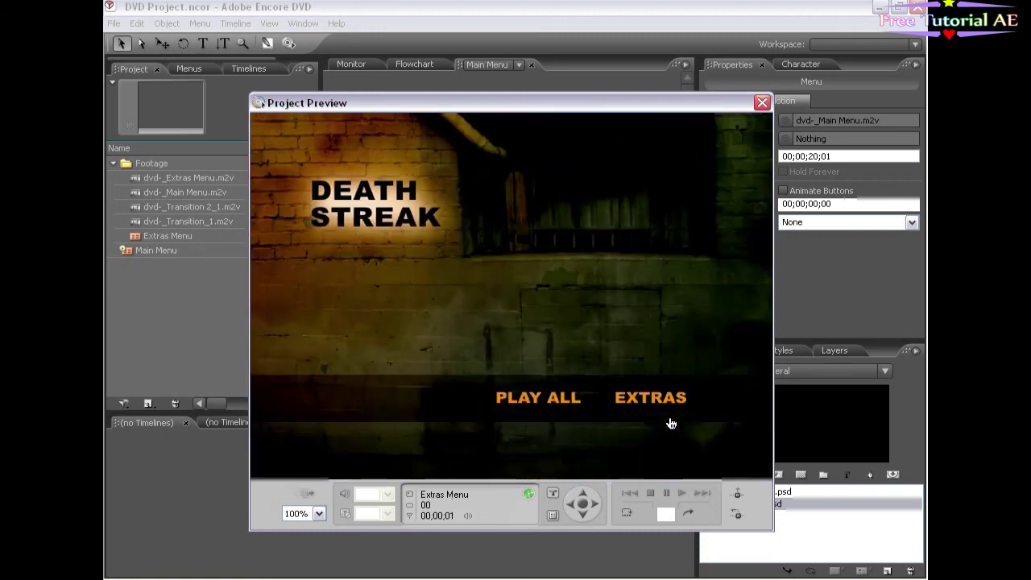